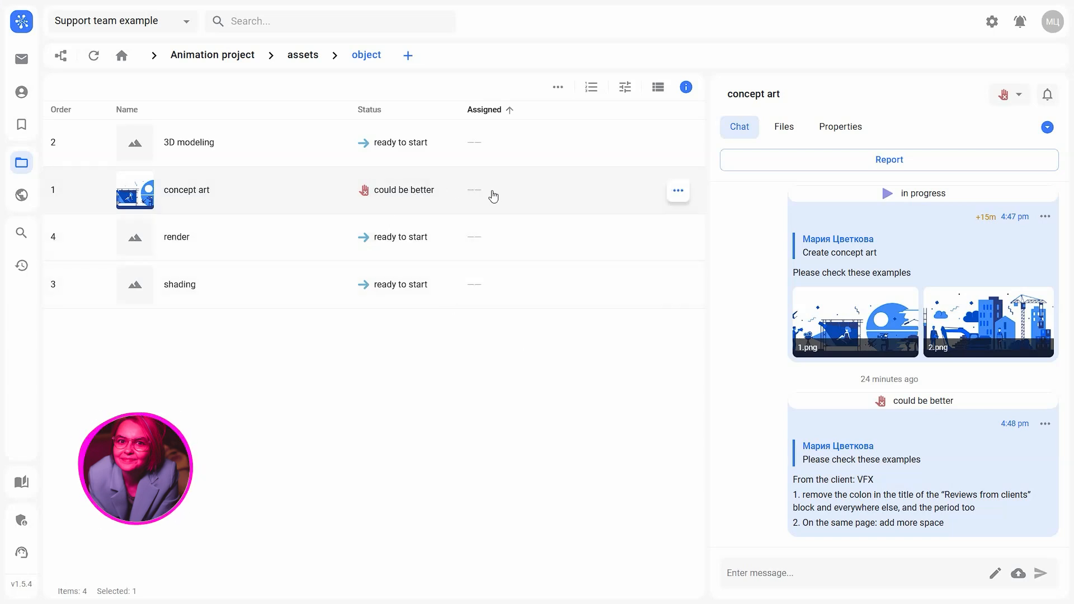
Copy the Discord bot connection link from the concept art task's External chats setup
{"action": "left_click", "coordinate": [558, 87]}
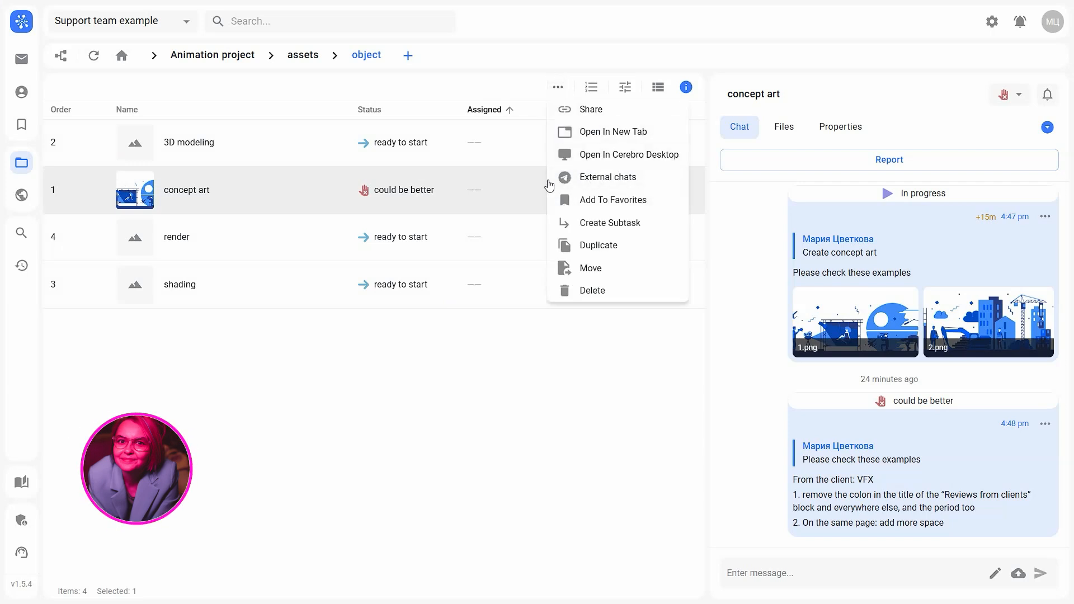
{"action": "left_click", "coordinate": [539, 186]}
{"action": "left_click", "coordinate": [678, 191]}
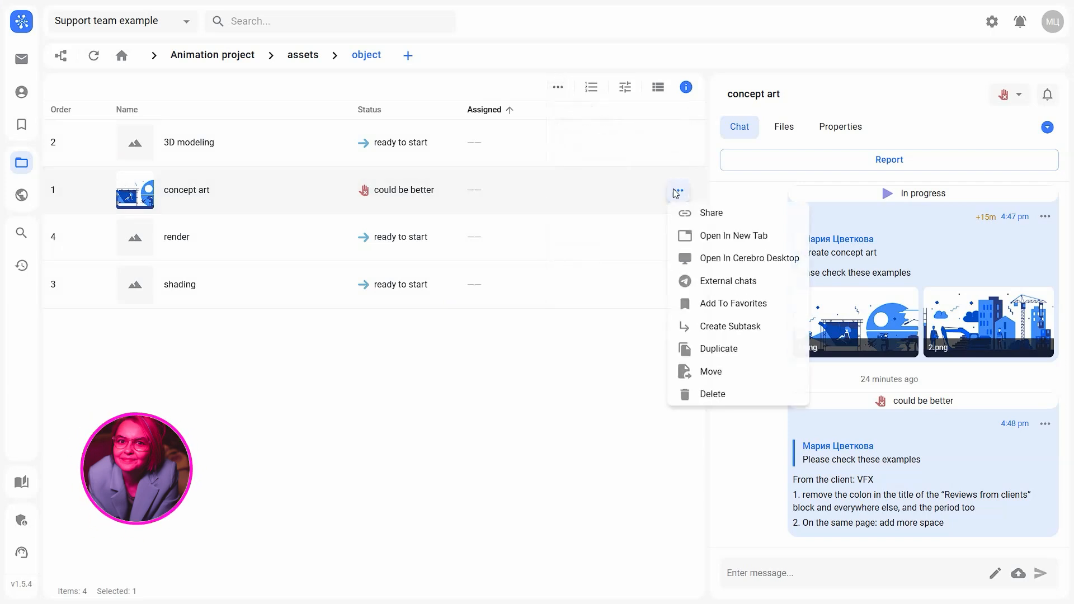
{"action": "left_click", "coordinate": [692, 283]}
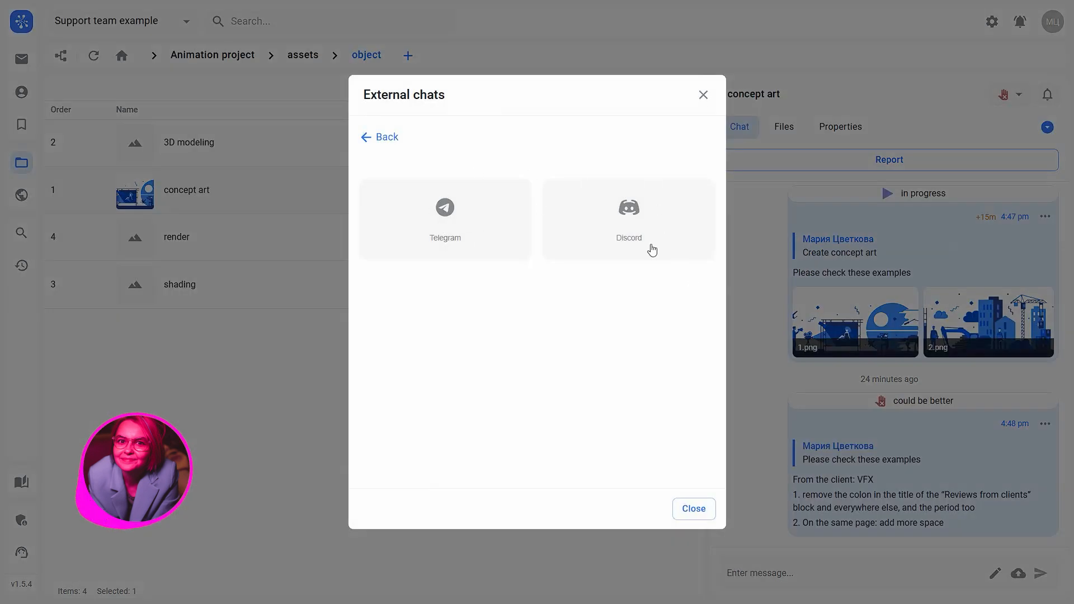
{"action": "left_click", "coordinate": [600, 228]}
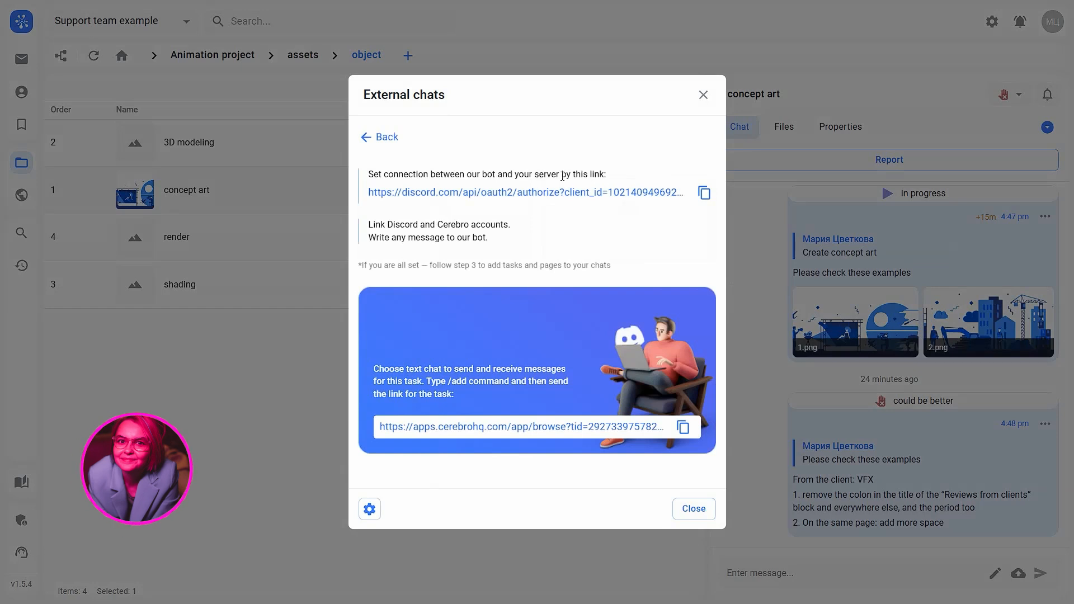
{"action": "left_click", "coordinate": [699, 200]}
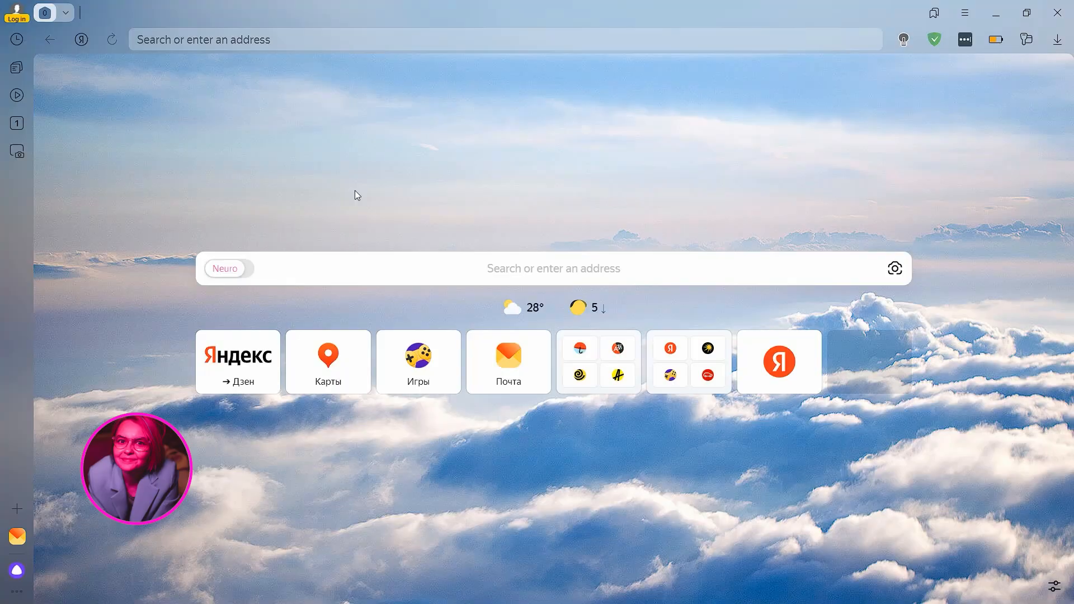
Open the pasted bot authorisation link and log in to Discord with the saved account
{"action": "key", "text": "ctrl+v"}
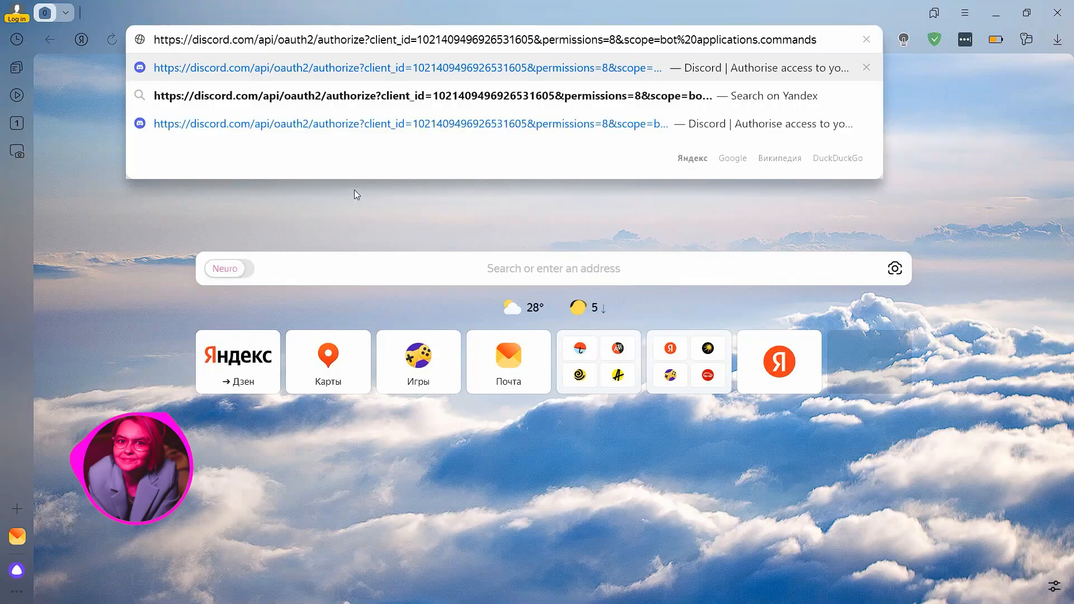
{"action": "key", "text": "Return"}
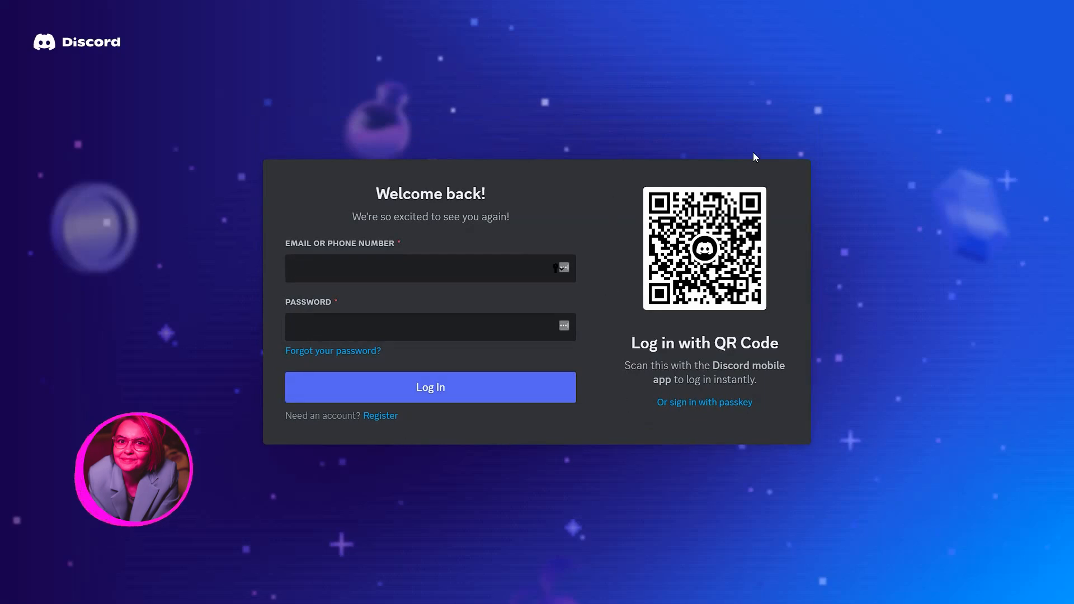
{"action": "left_click", "coordinate": [403, 262]}
{"action": "left_click", "coordinate": [404, 319]}
{"action": "left_click", "coordinate": [431, 392]}
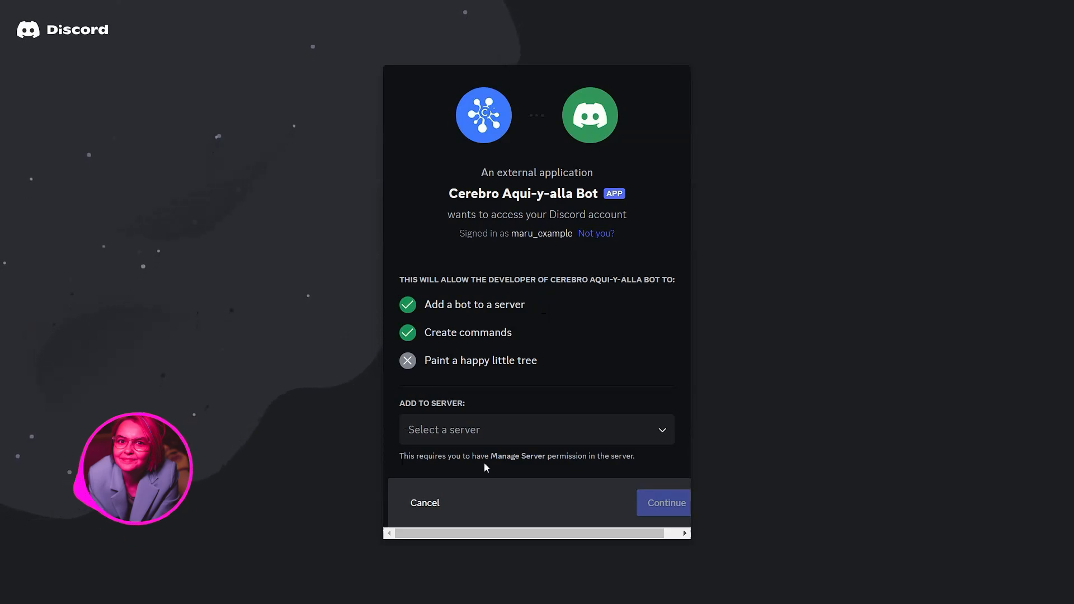
Add the Cerebro bot to the My company server, authorise it, and open the server
{"action": "left_click", "coordinate": [646, 431]}
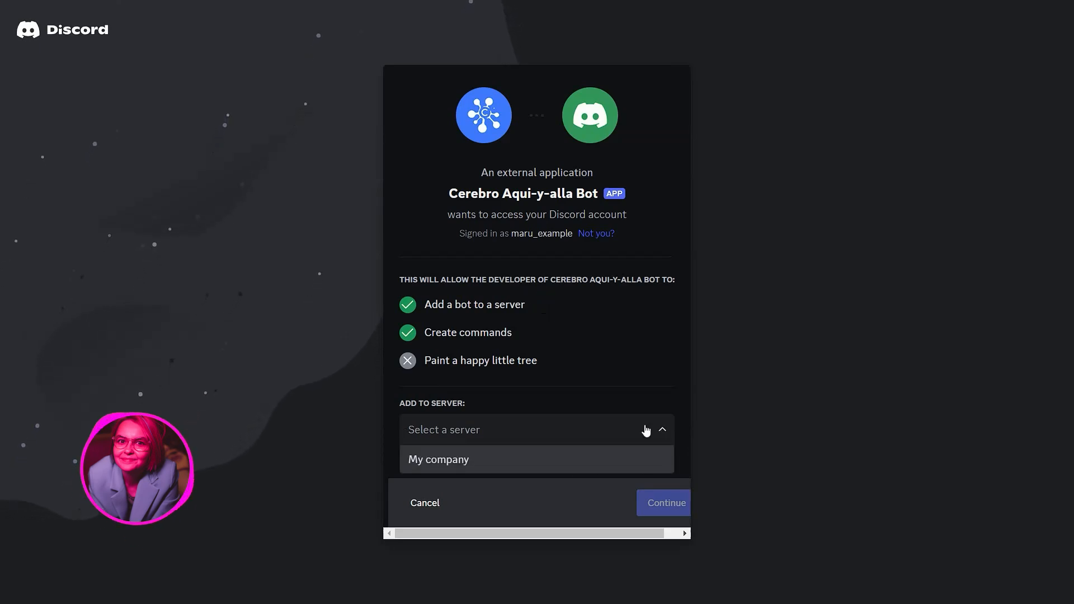
{"action": "left_click", "coordinate": [621, 466]}
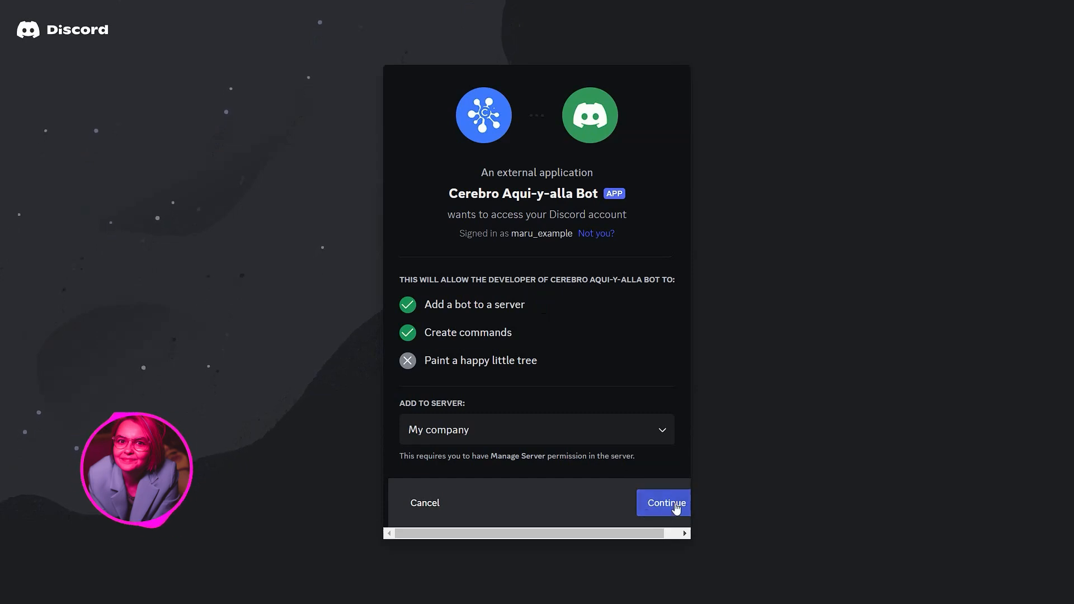
{"action": "left_click", "coordinate": [676, 507]}
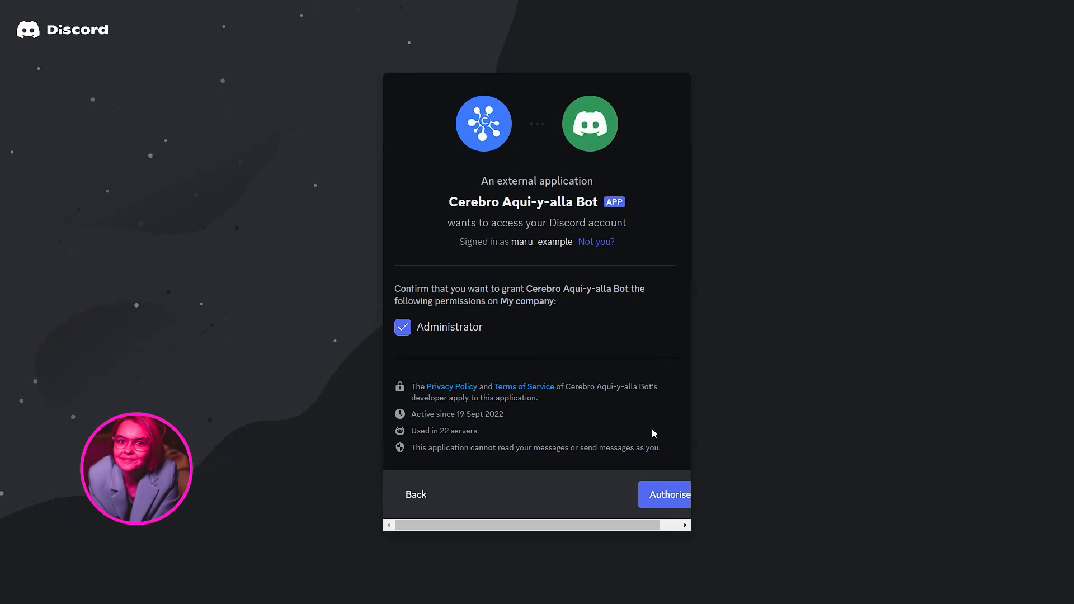
{"action": "left_click", "coordinate": [658, 497]}
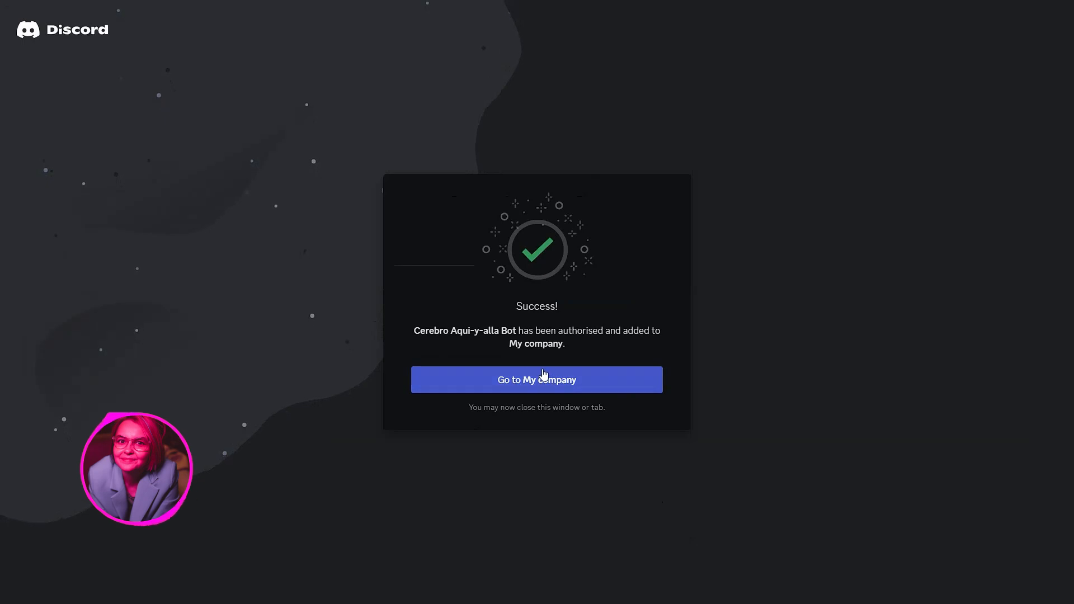
{"action": "left_click", "coordinate": [533, 384]}
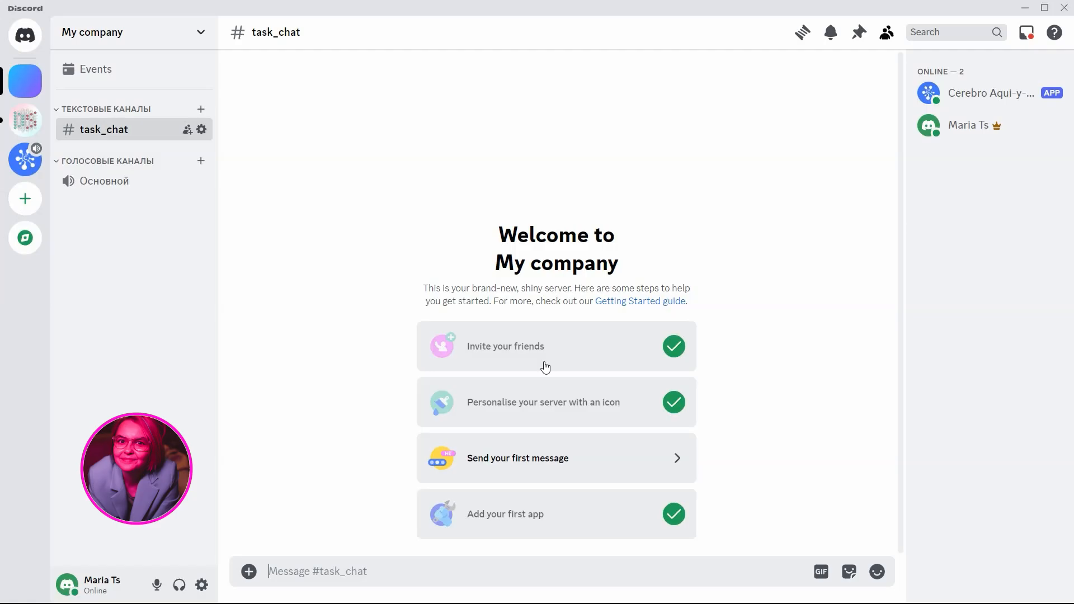
Send 'hi' to the Cerebro Aqui-y-alla Bot in a direct chat
{"action": "left_click", "coordinate": [953, 99]}
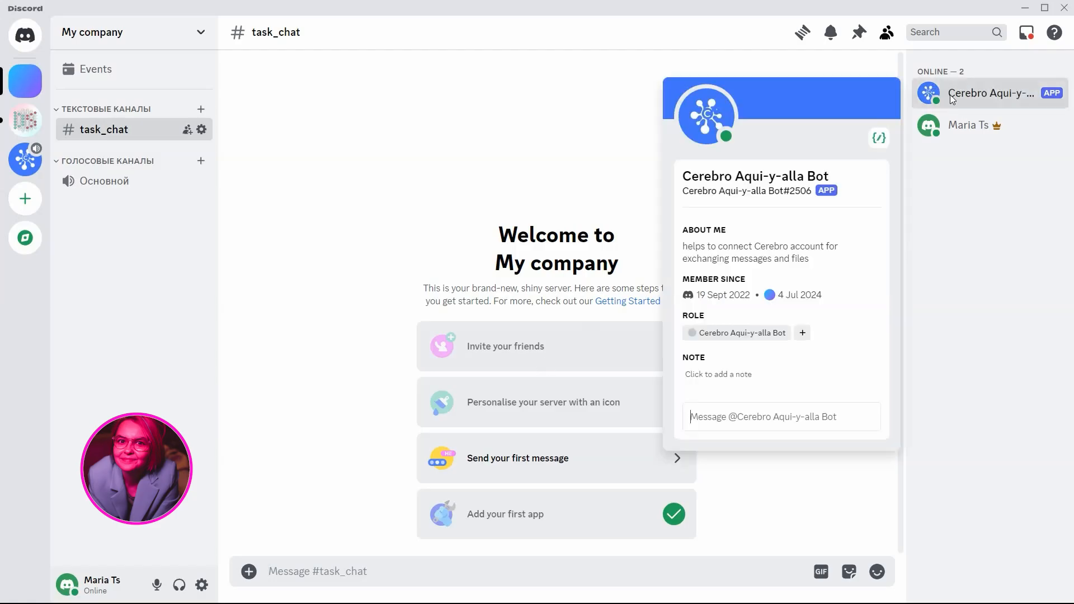
{"action": "type", "text": "hi"}
{"action": "key", "text": "Return"}
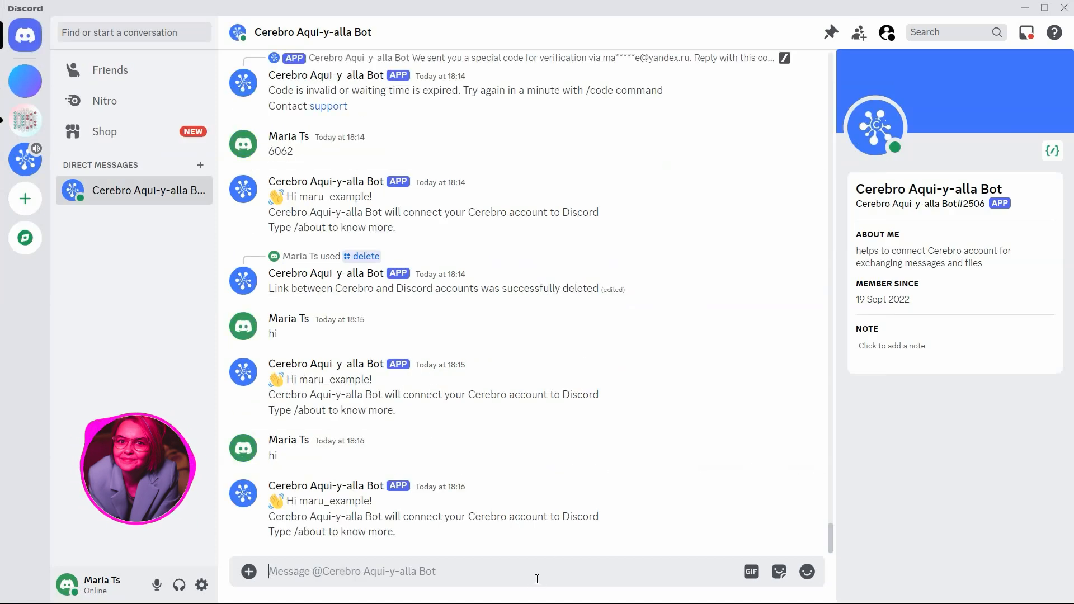
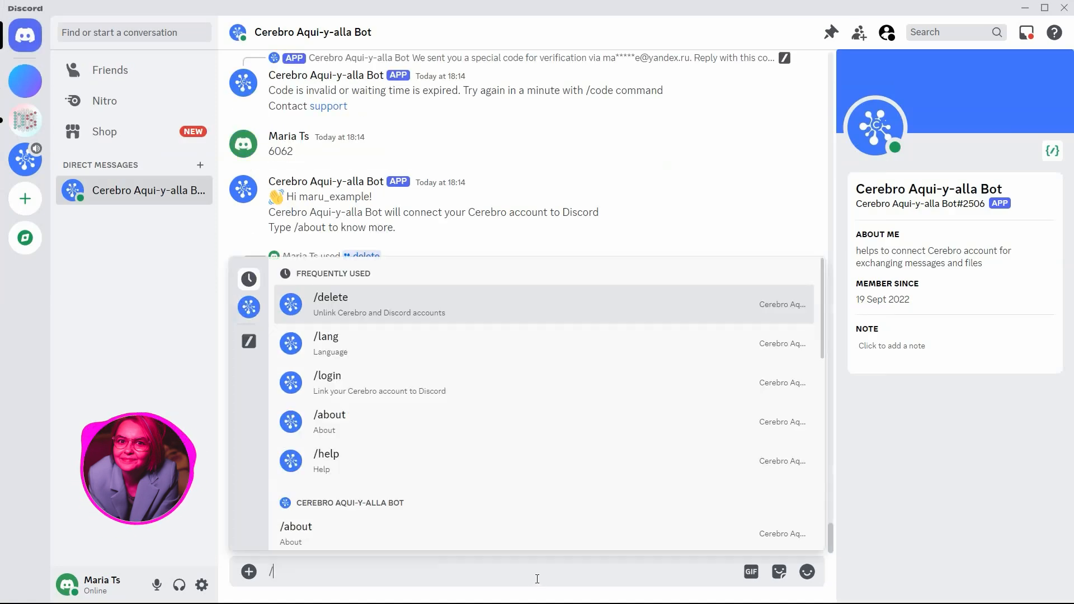
Run /login with the Cerebro account e-mail, then send back the emailed verification code
{"action": "key", "text": "Down"}
{"action": "key", "text": "Down"}
{"action": "key", "text": "Return"}
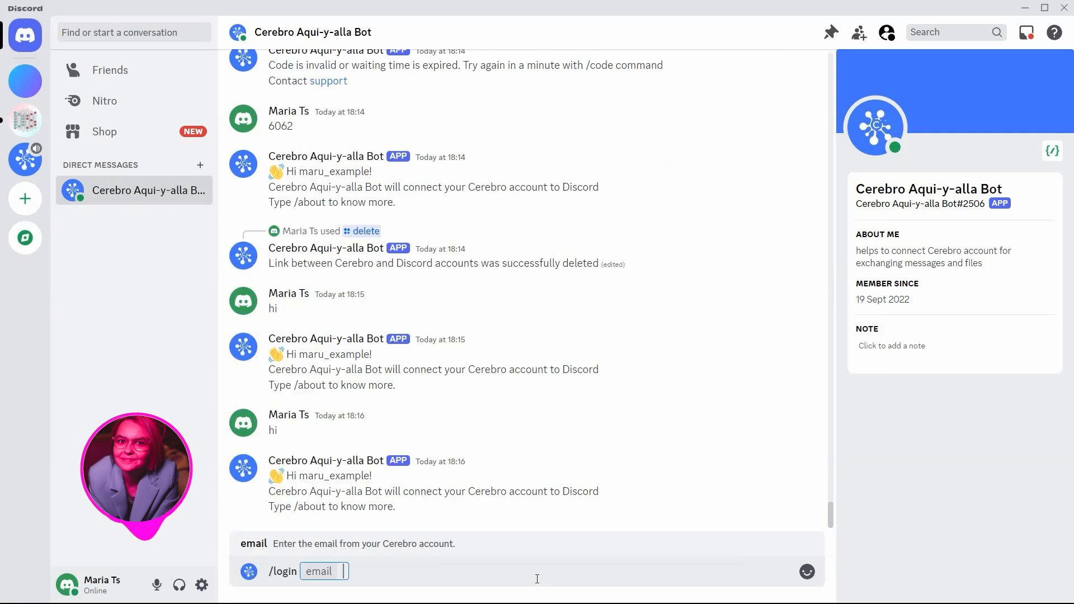
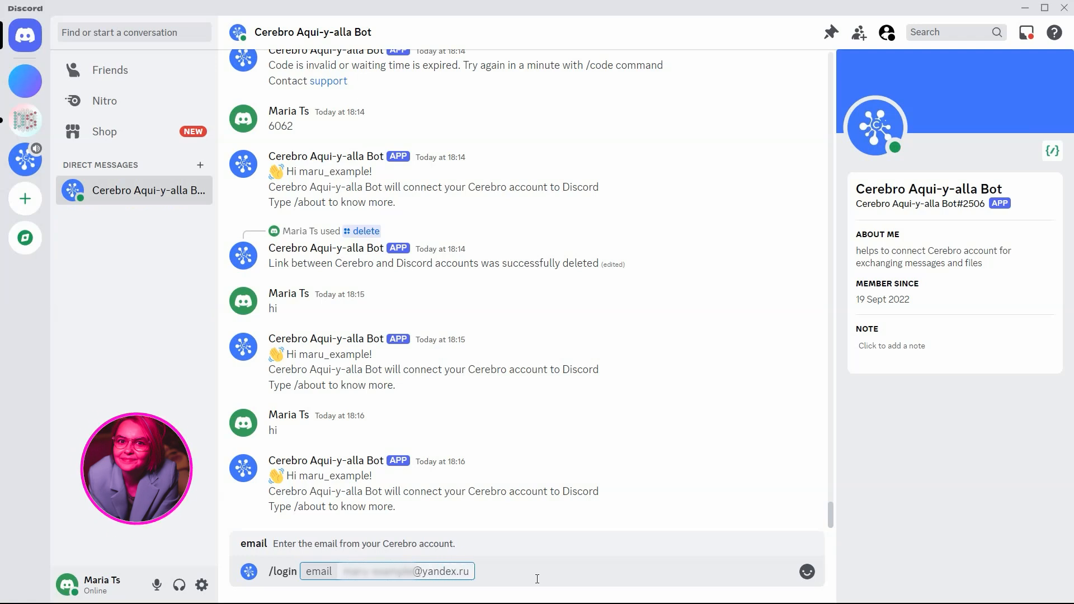
{"action": "key", "text": "Return"}
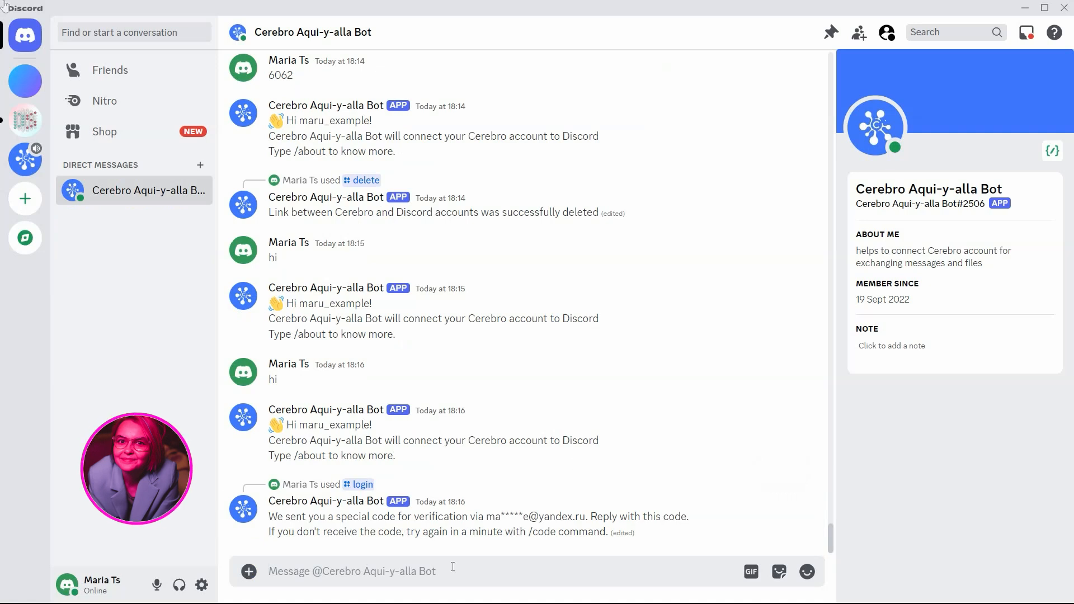
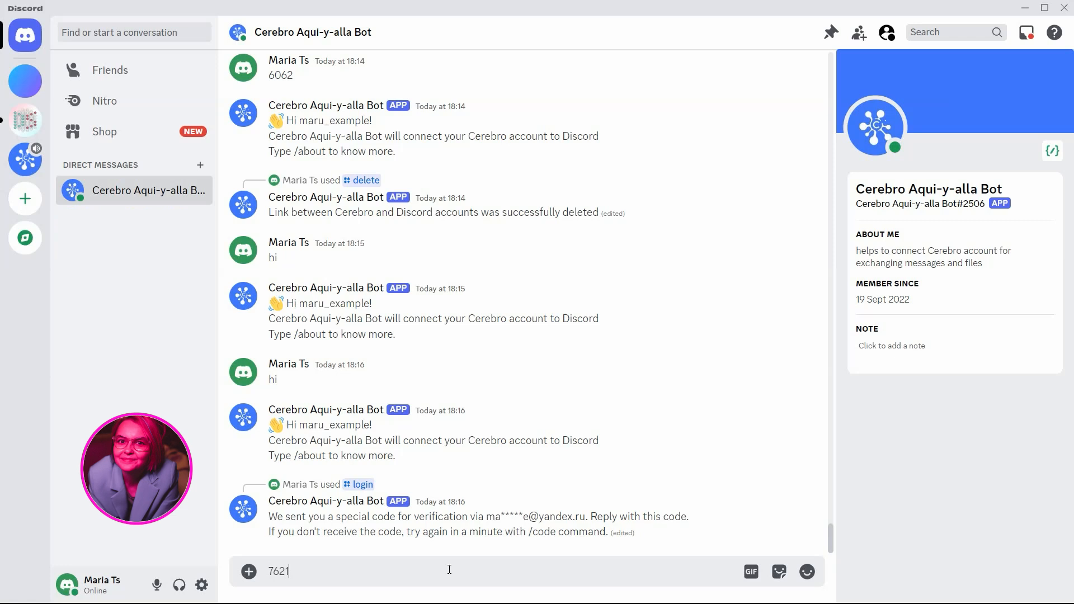
{"action": "key", "text": "Return"}
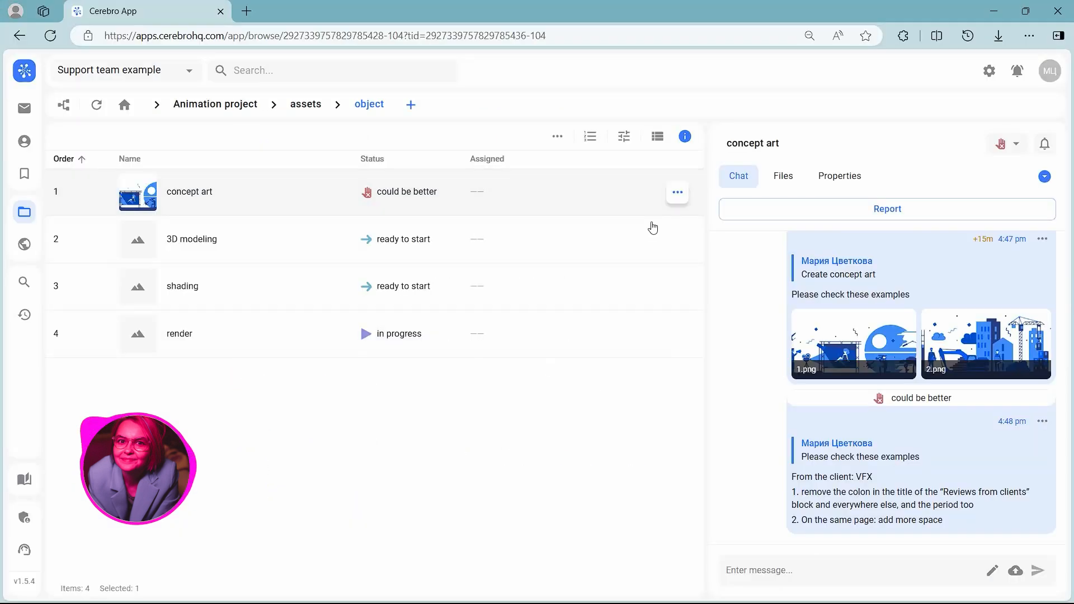
Open the Discord chat settings for the concept art task
{"action": "left_click", "coordinate": [677, 192]}
{"action": "left_click", "coordinate": [704, 285]}
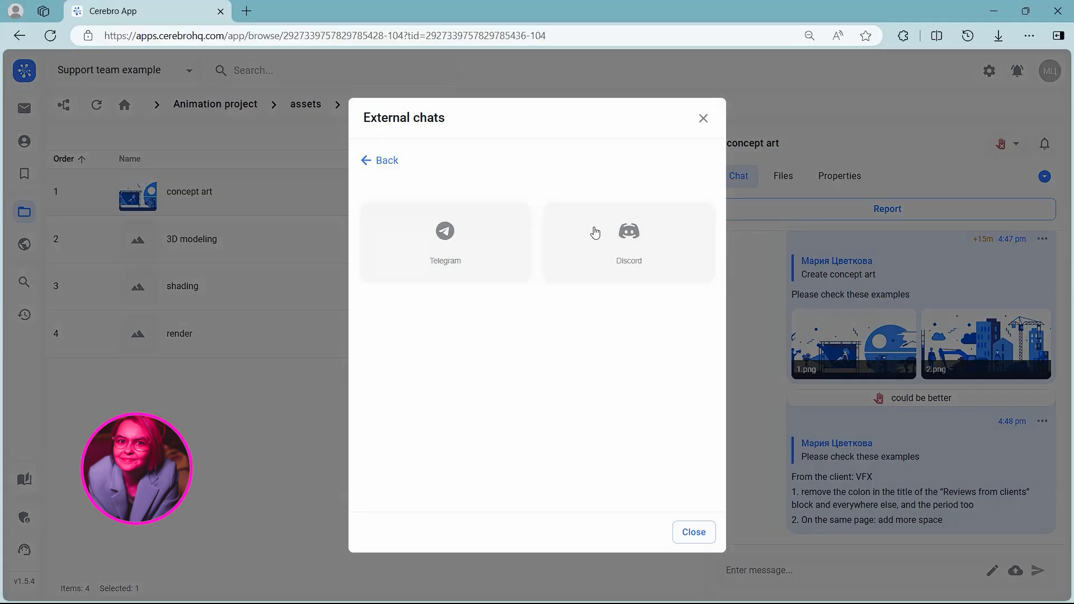
{"action": "left_click", "coordinate": [595, 233]}
{"action": "left_click", "coordinate": [369, 533]}
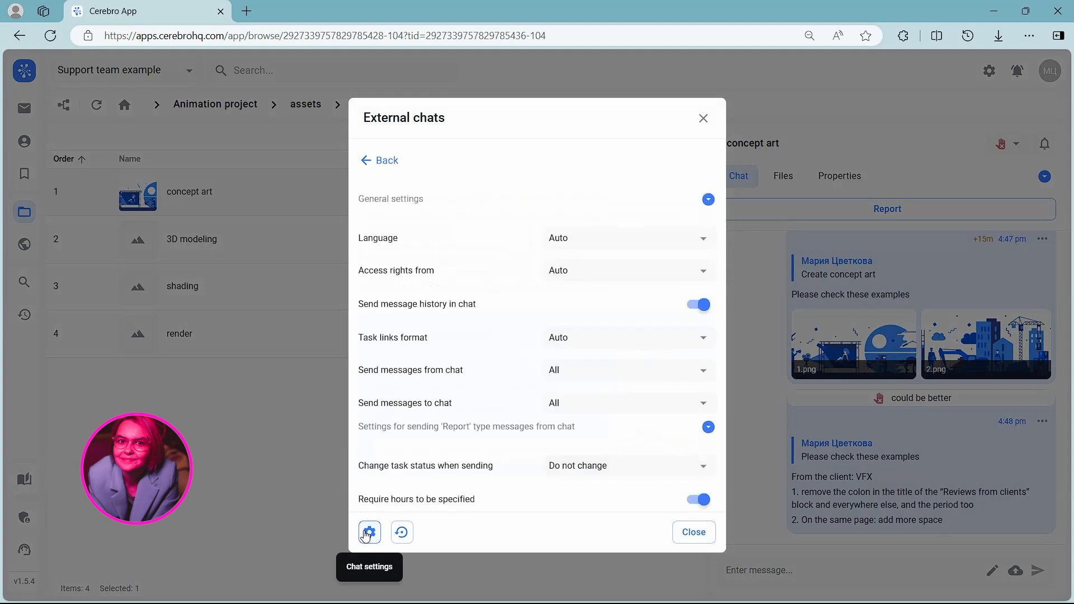
Leave Language and Access rights at Auto and review the task link format options
{"action": "left_click", "coordinate": [579, 241]}
{"action": "left_click", "coordinate": [582, 241]}
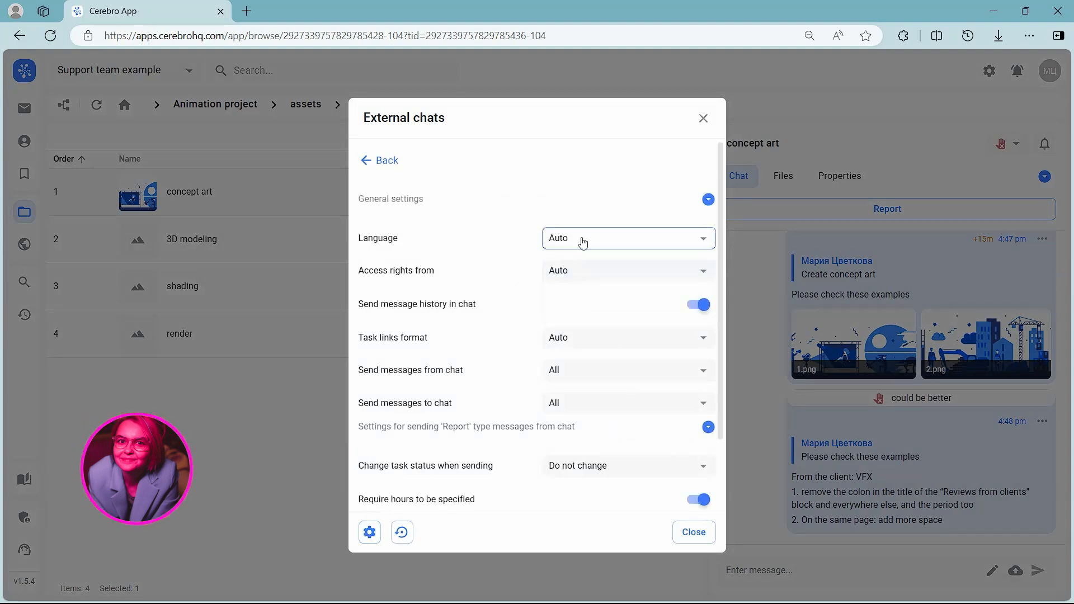
{"action": "left_click", "coordinate": [587, 279]}
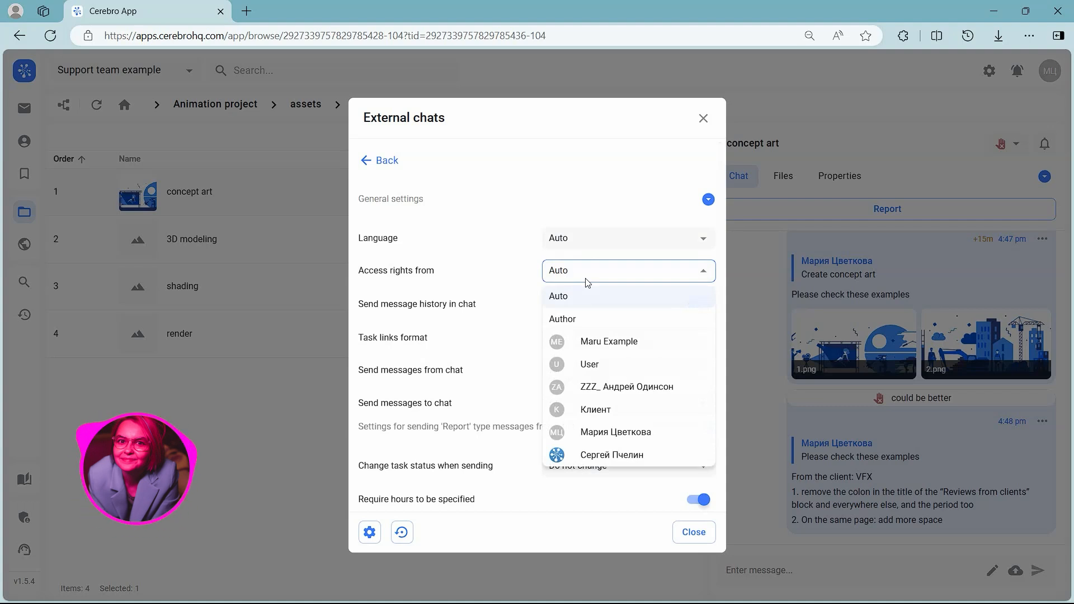
{"action": "left_click", "coordinate": [588, 282]}
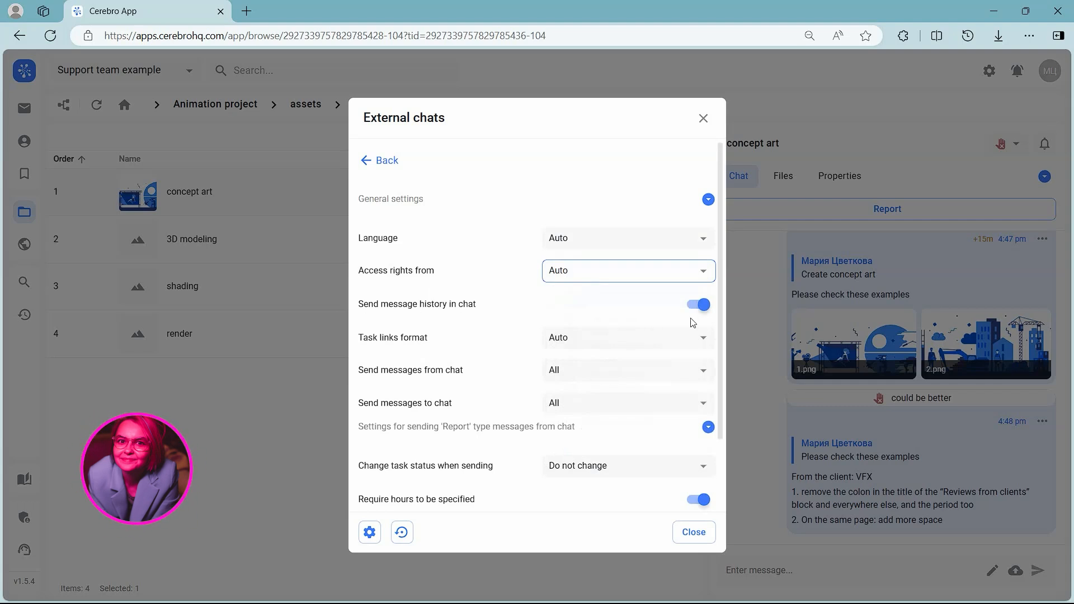
{"action": "left_click", "coordinate": [699, 343]}
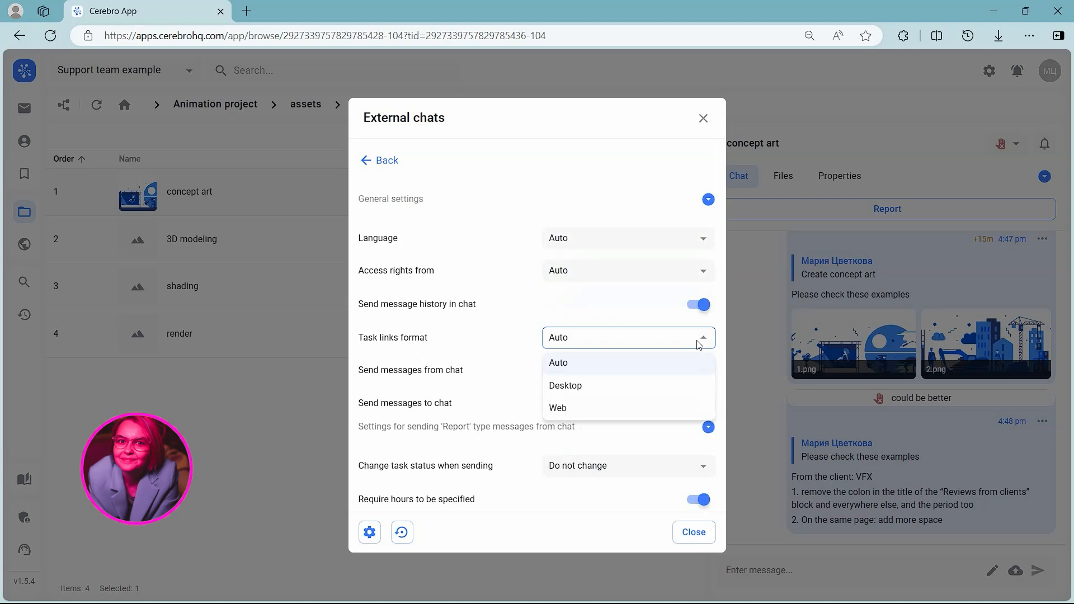
Keep task link format at Auto and messages from and to chat at All
{"action": "left_click", "coordinate": [699, 345]}
{"action": "left_click", "coordinate": [701, 371]}
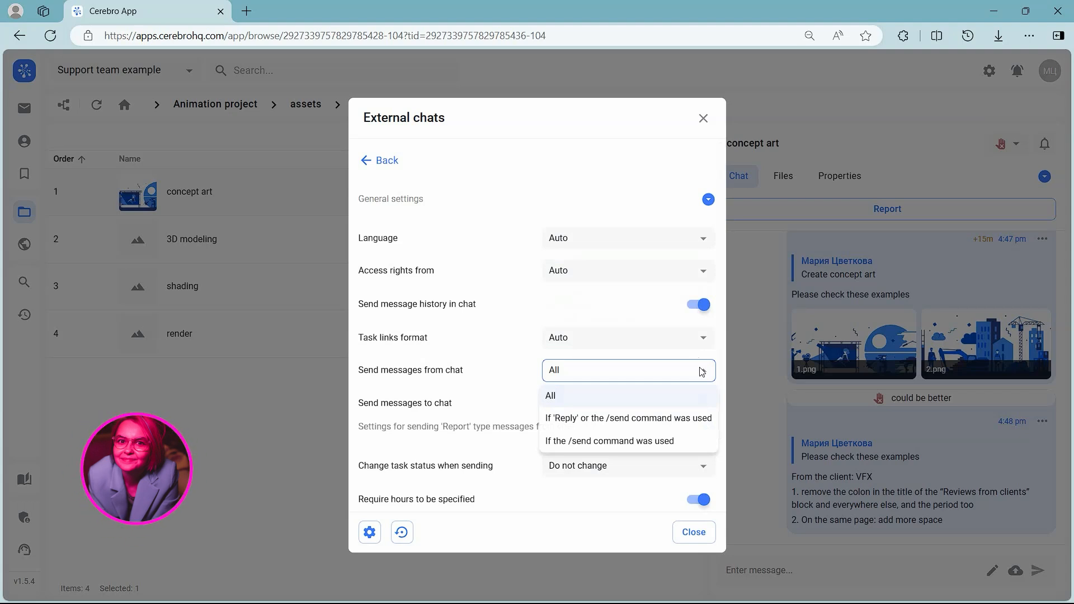
{"action": "left_click", "coordinate": [702, 372]}
{"action": "left_click", "coordinate": [702, 403]}
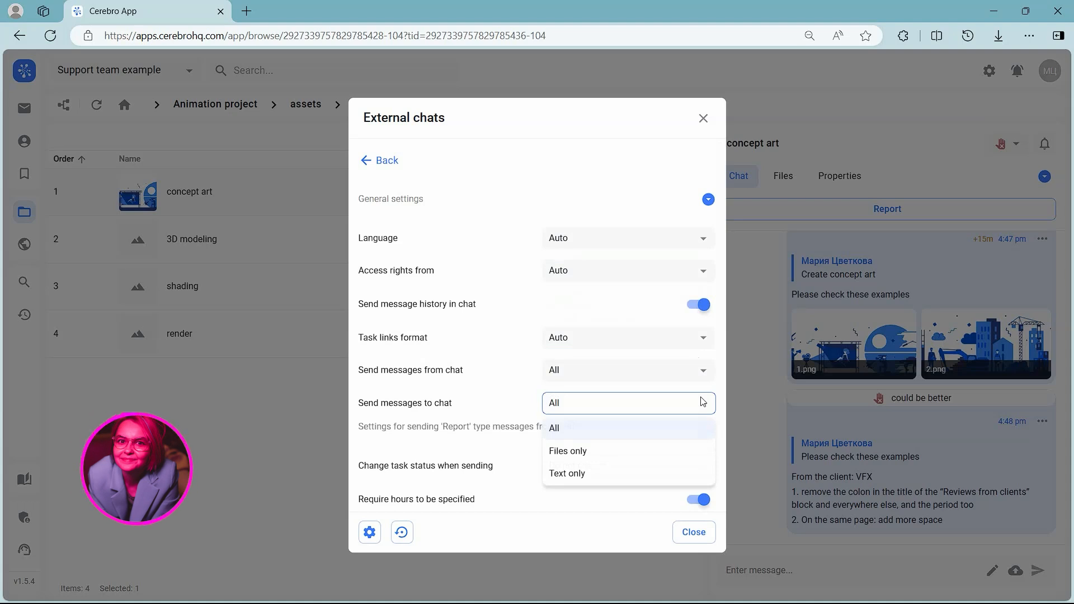
{"action": "left_click", "coordinate": [704, 402]}
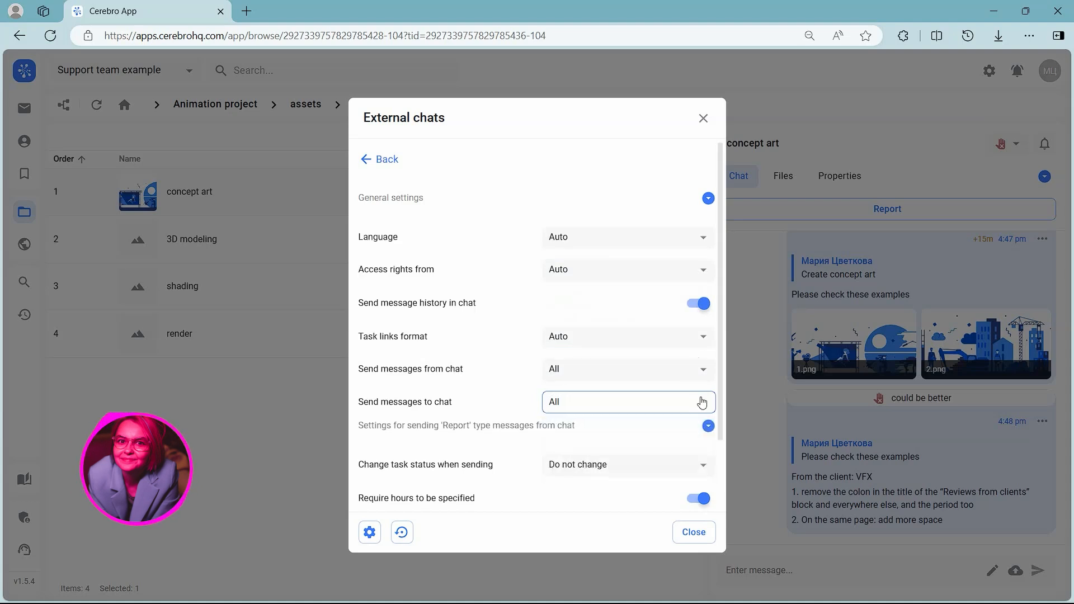
{"action": "scroll", "coordinate": [532, 361], "scroll_direction": "down", "scroll_amount": 2}
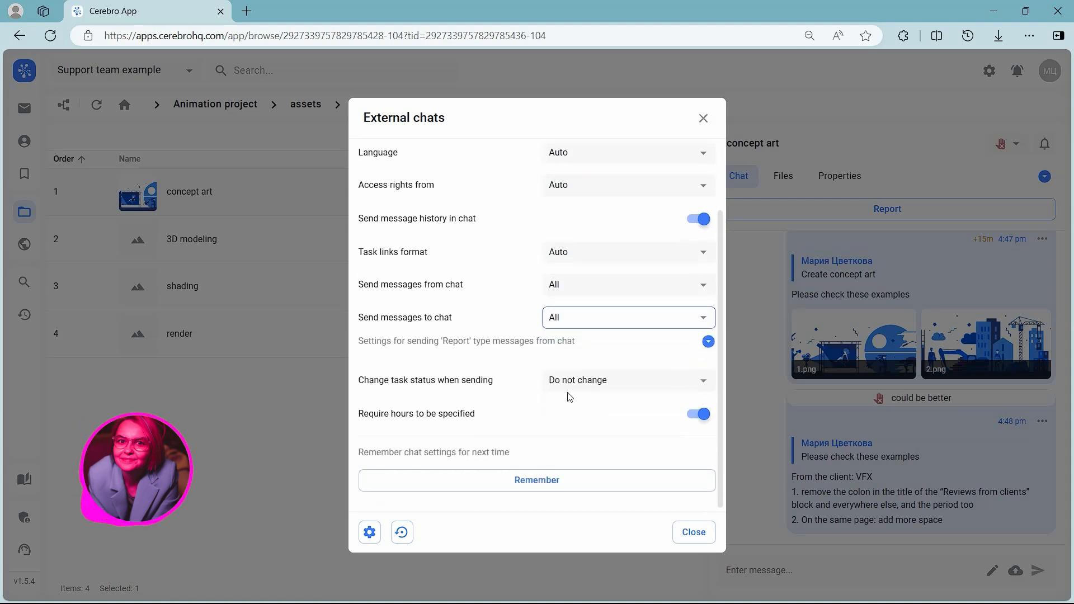
Set report sending to mark the task completed, remember the settings, and close the dialog
{"action": "left_click", "coordinate": [656, 389]}
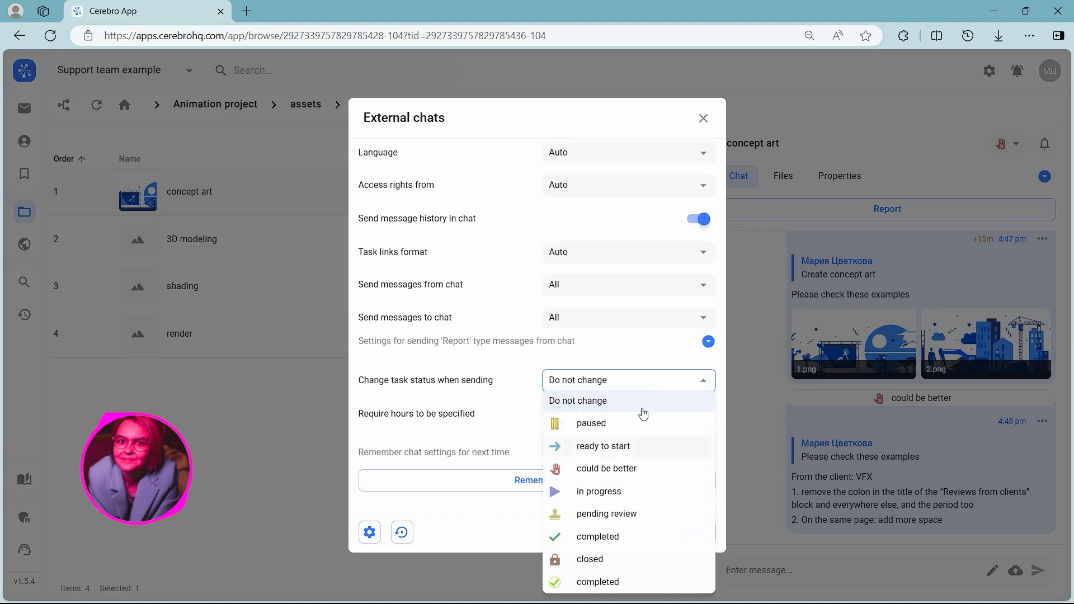
{"action": "left_click", "coordinate": [602, 539]}
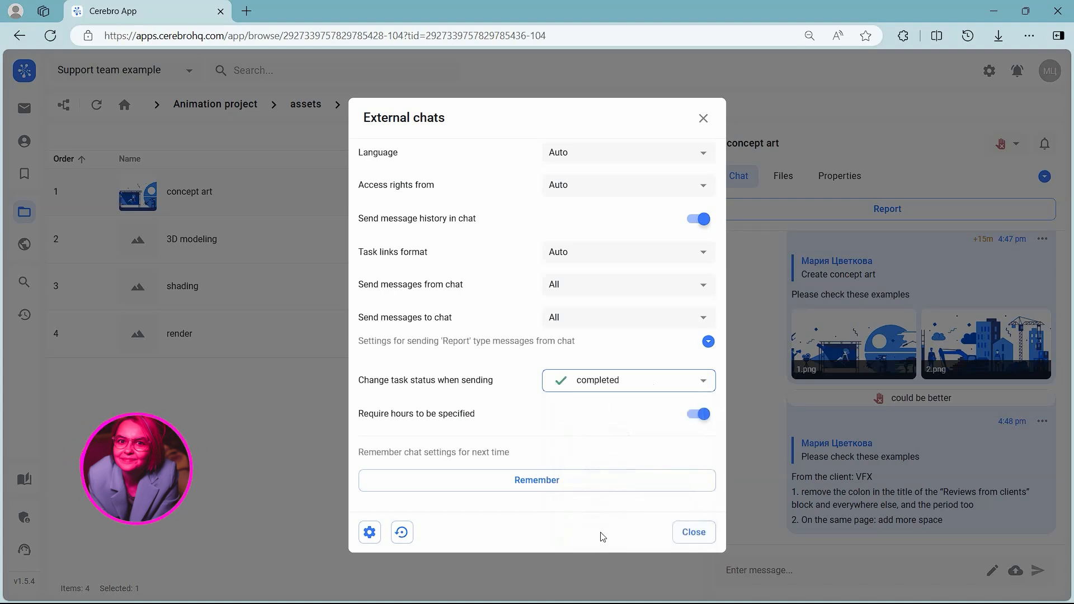
{"action": "left_click", "coordinate": [537, 483]}
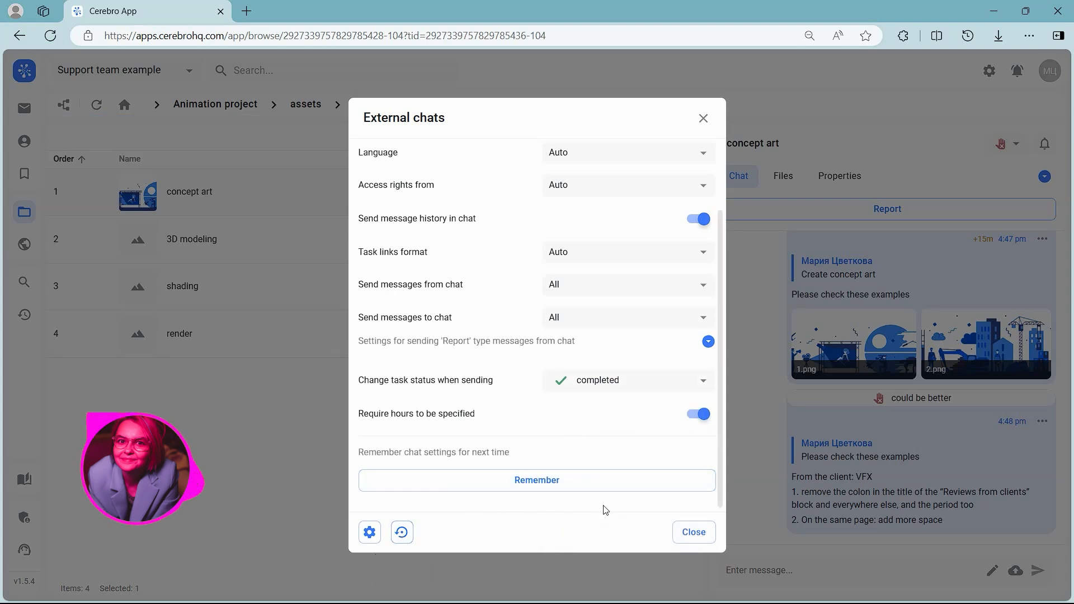
{"action": "left_click", "coordinate": [697, 536]}
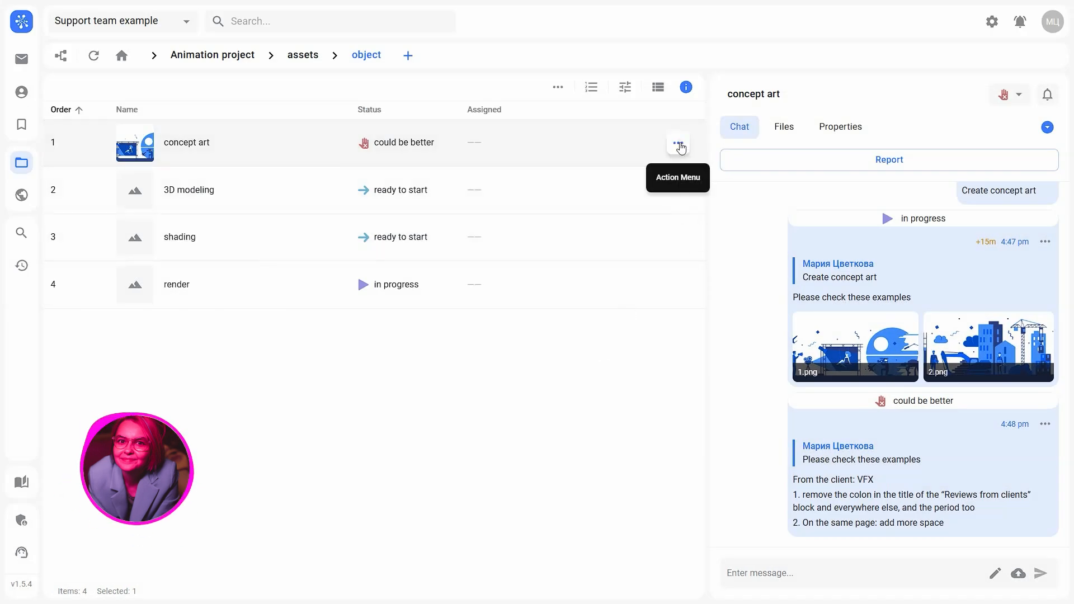
{"action": "left_click", "coordinate": [679, 144]}
Copy the concept art task's link from its Discord External chats instructions
{"action": "left_click", "coordinate": [708, 239]}
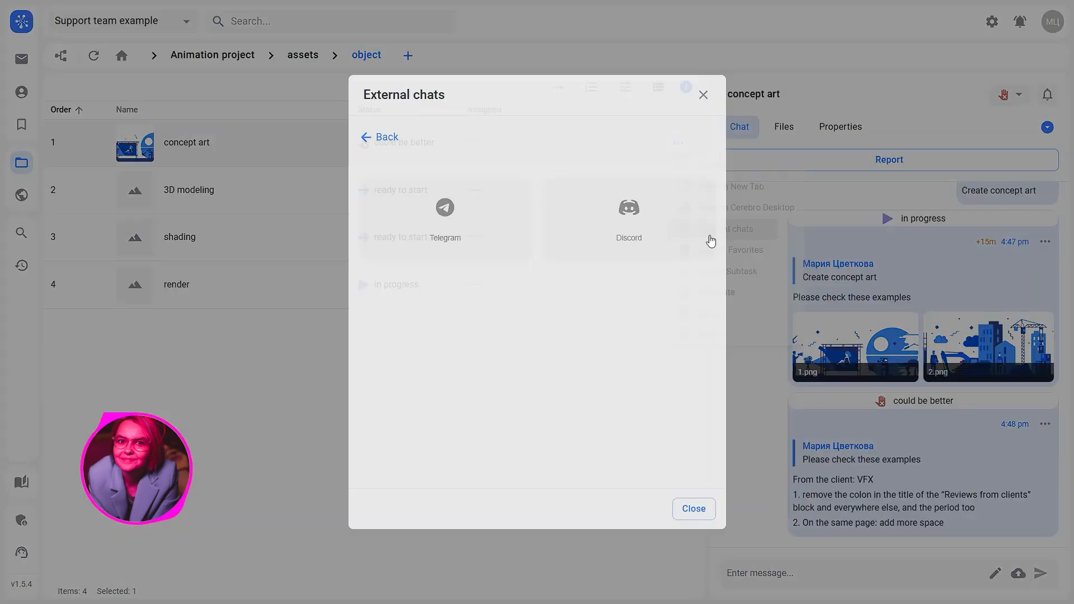
{"action": "left_click", "coordinate": [660, 219]}
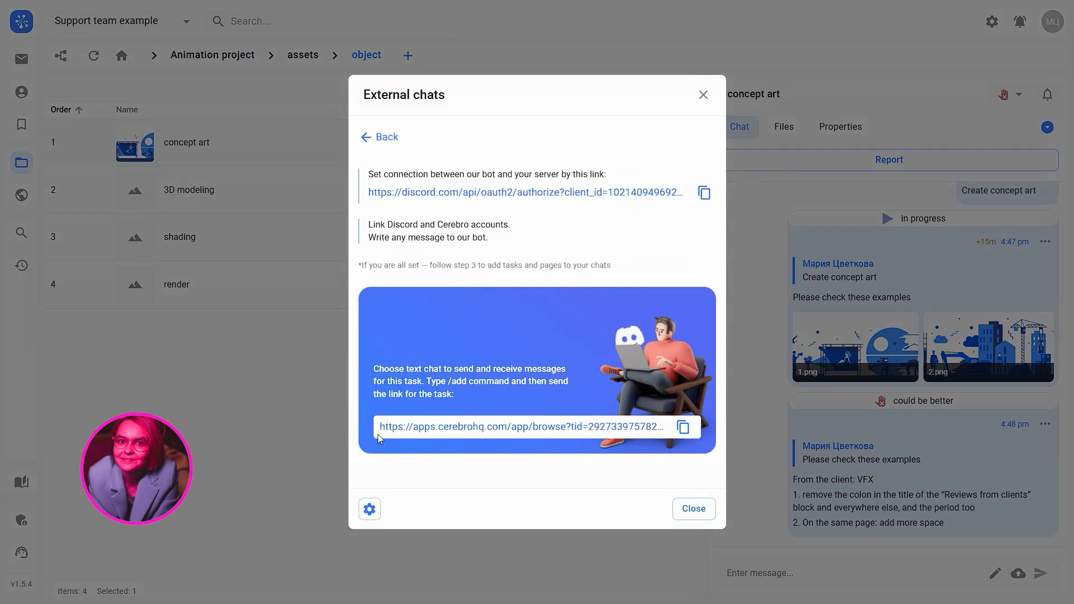
{"action": "left_click", "coordinate": [684, 427]}
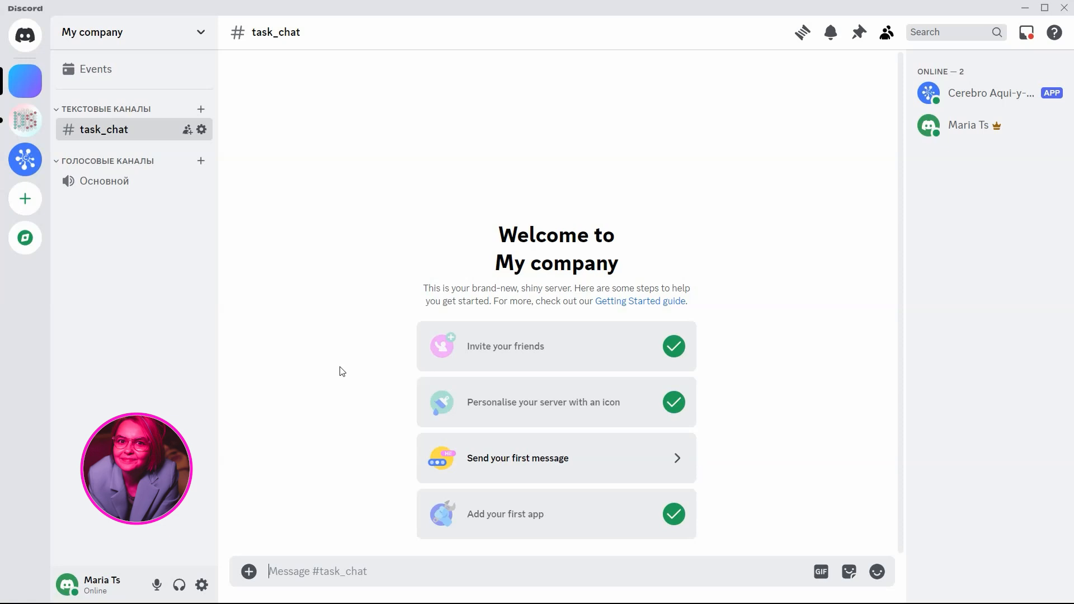
Run /add in task_chat with the pasted concept art task link
{"action": "type", "text": "/a"}
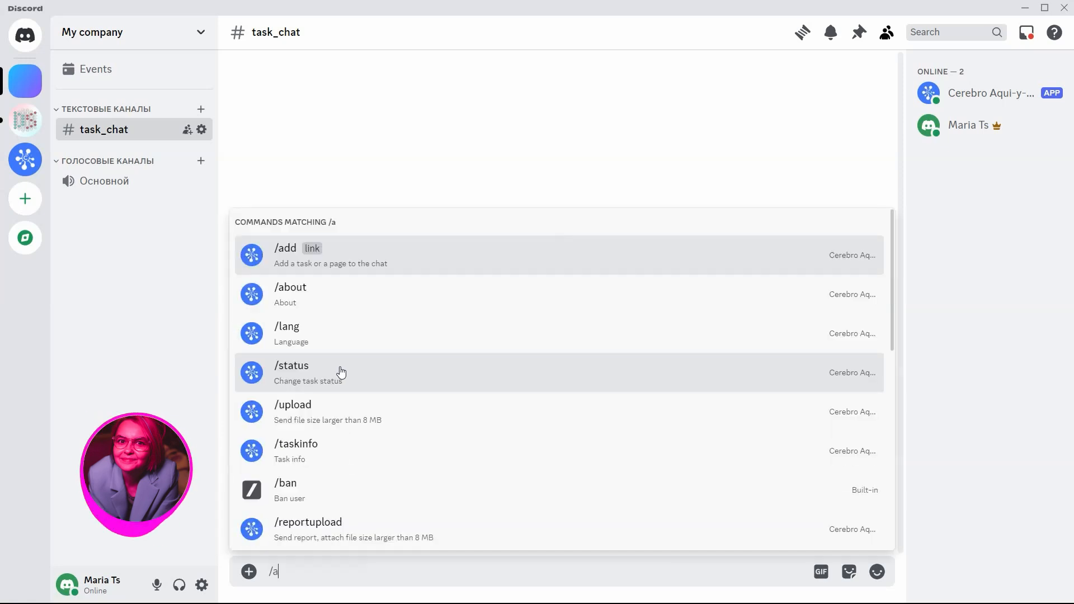
{"action": "type", "text": "dd"}
{"action": "key", "text": "Tab"}
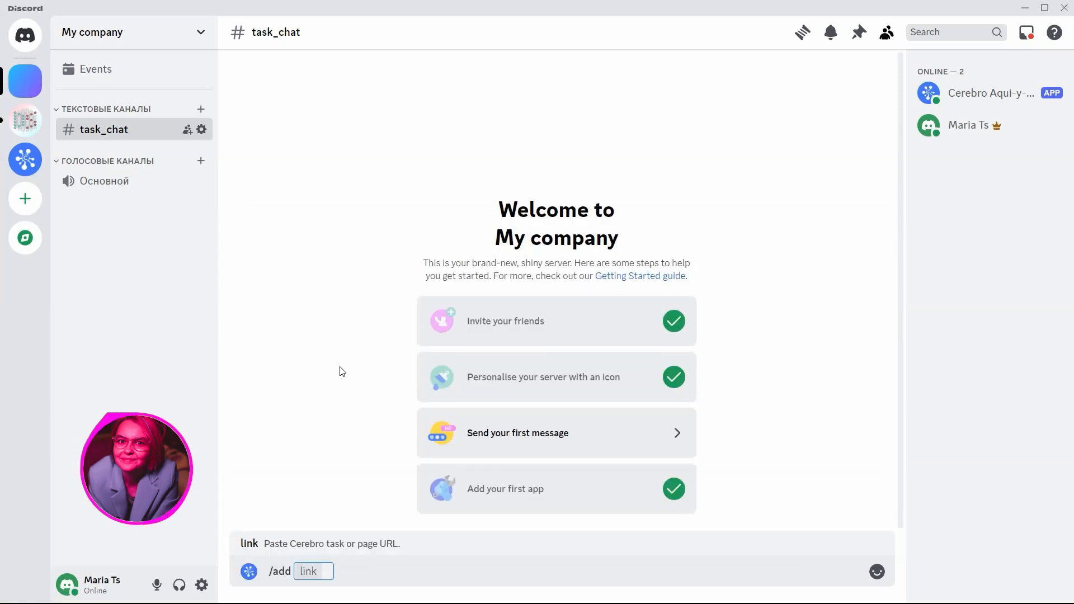
{"action": "key", "text": "ctrl+v"}
{"action": "key", "text": "Return"}
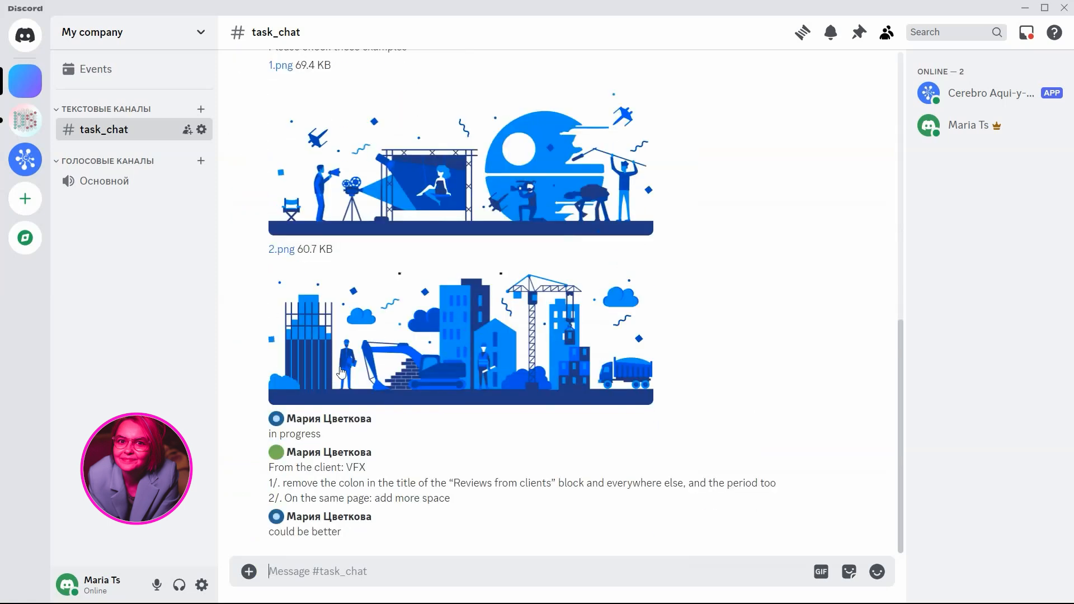
Start a report command for 40 minutes of work in task_chat
{"action": "scroll", "coordinate": [254, 398], "scroll_direction": "up", "scroll_amount": 1}
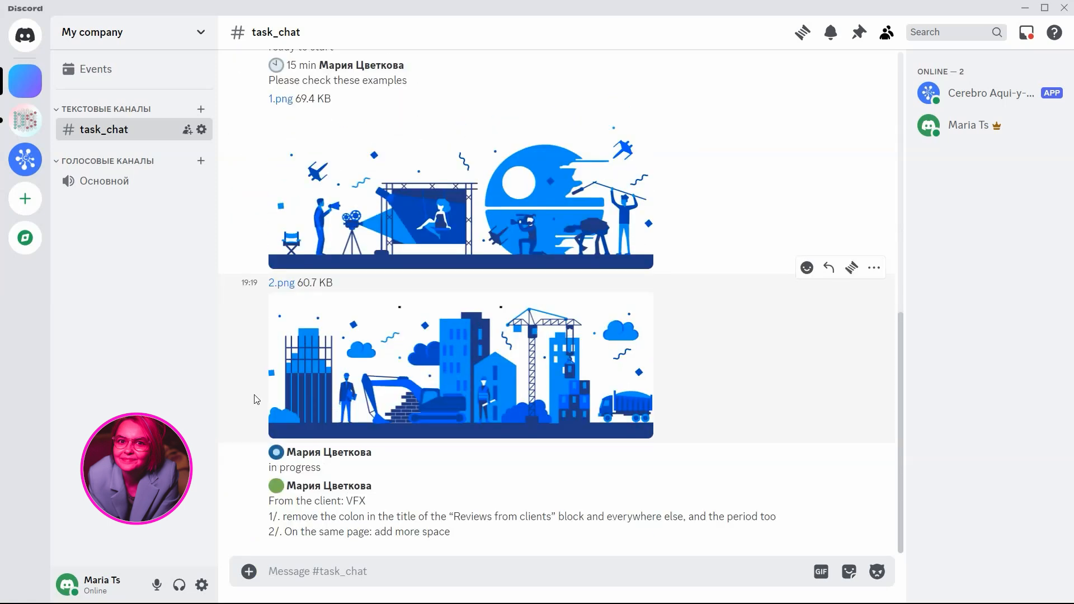
{"action": "type", "text": "/"}
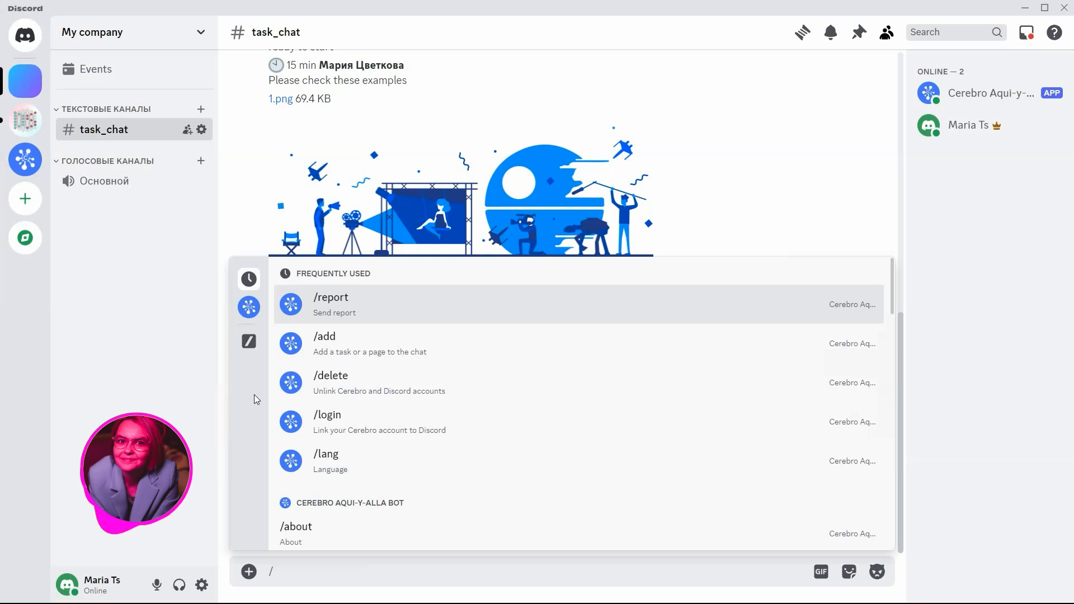
{"action": "key", "text": "Return"}
{"action": "key", "text": "Return"}
{"action": "type", "text": "0"}
{"action": "key", "text": "Return"}
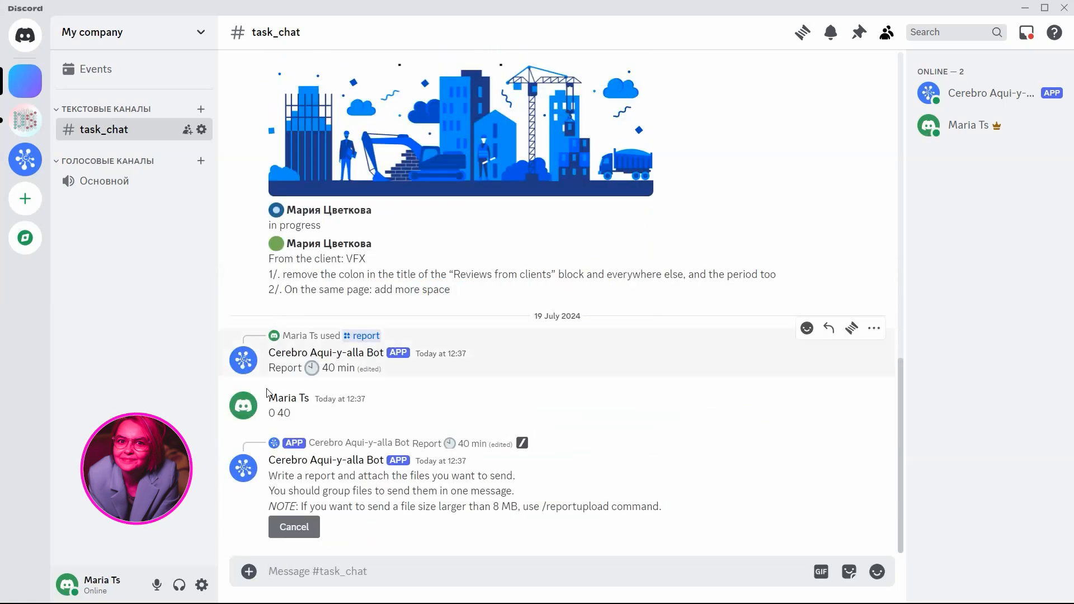
Attach result_file.pdf with 'Please check the file' and set the status to pending review
{"action": "left_click_drag", "start_coordinate": [772, 562], "coordinate": [420, 479]}
{"action": "type", "text": "Please che"}
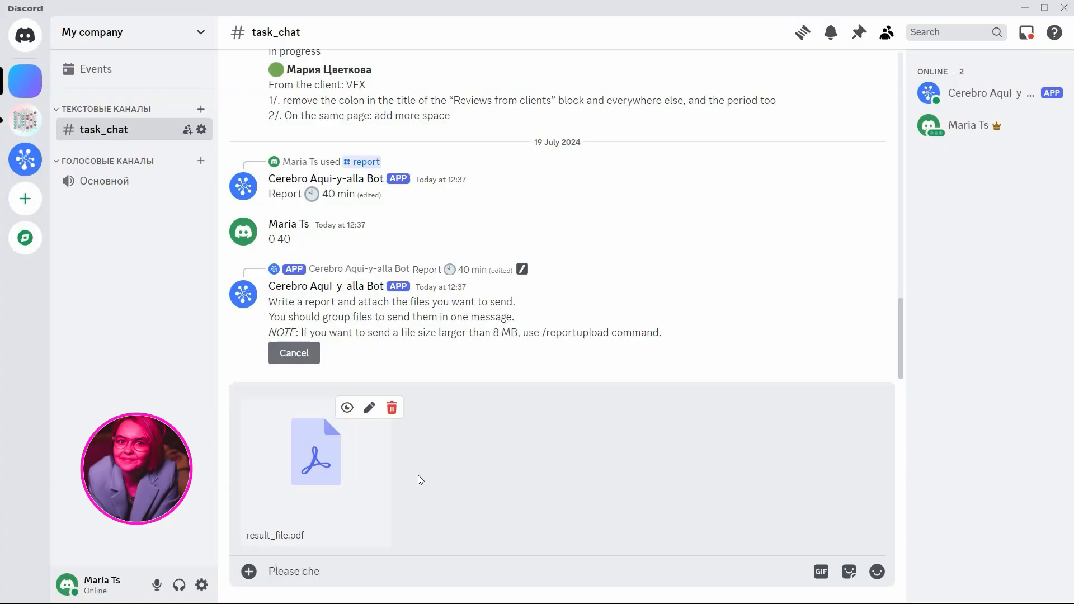
{"action": "type", "text": "ck the file"}
{"action": "key", "text": "Return"}
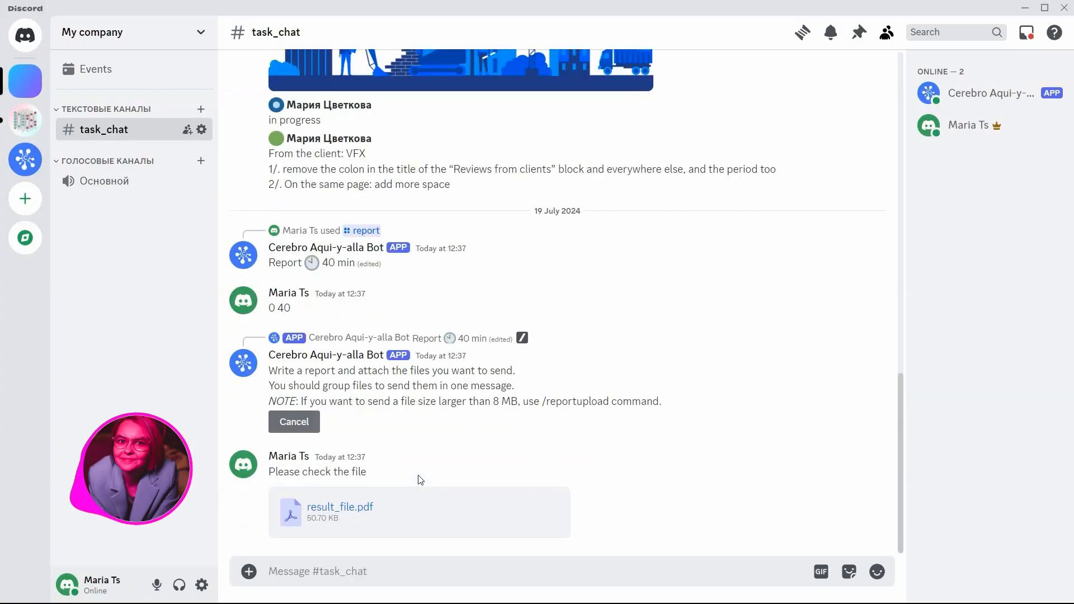
{"action": "left_click", "coordinate": [411, 511]}
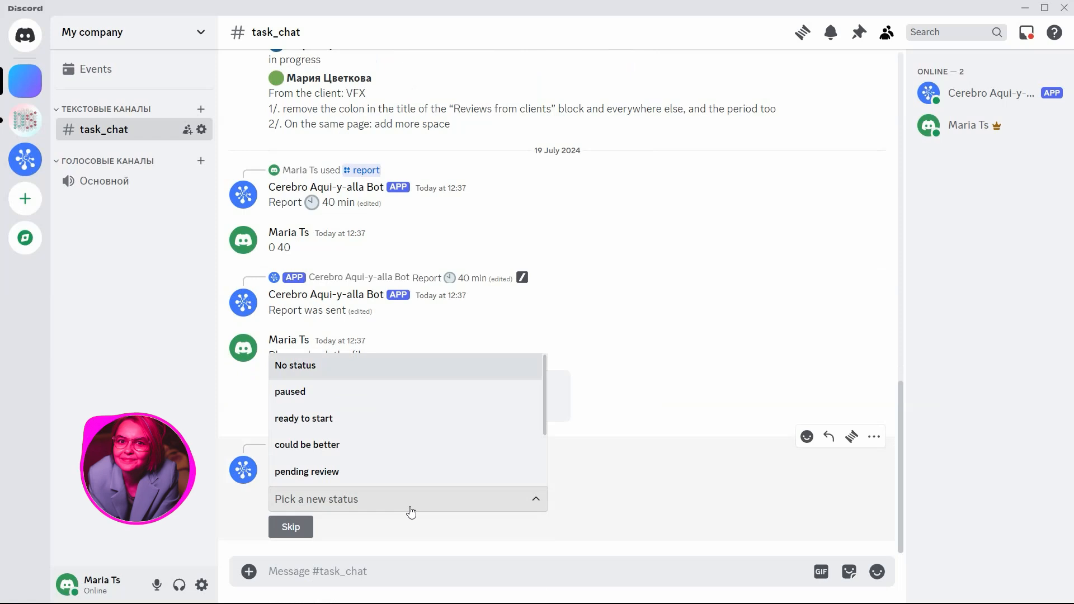
{"action": "left_click", "coordinate": [395, 474]}
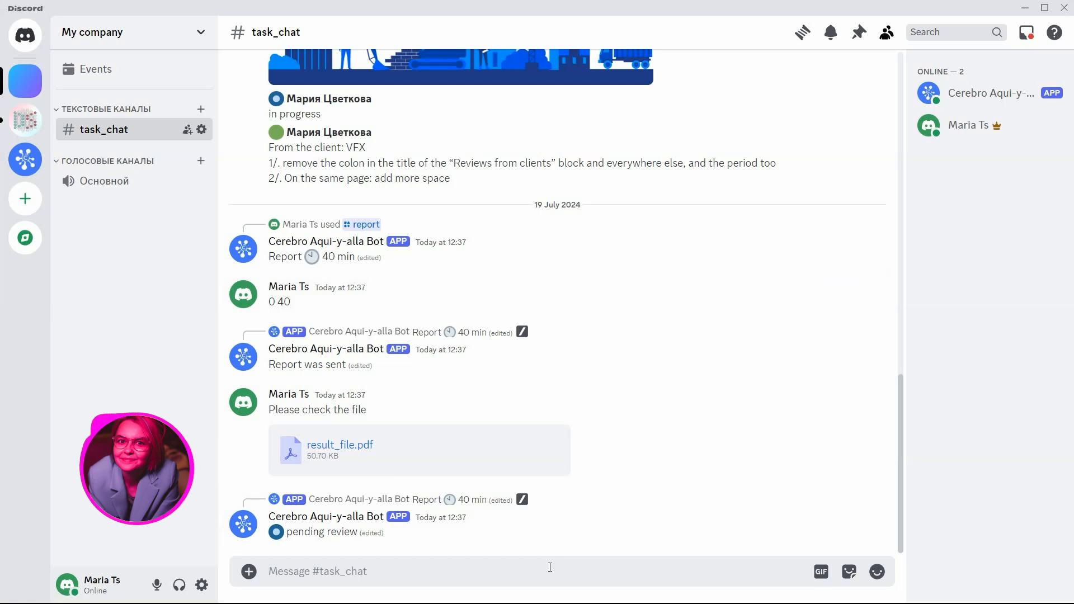
Browse the Cerebro bot's slash commands in Discord, then add a new empty page in Cerebro
{"action": "type", "text": "/"}
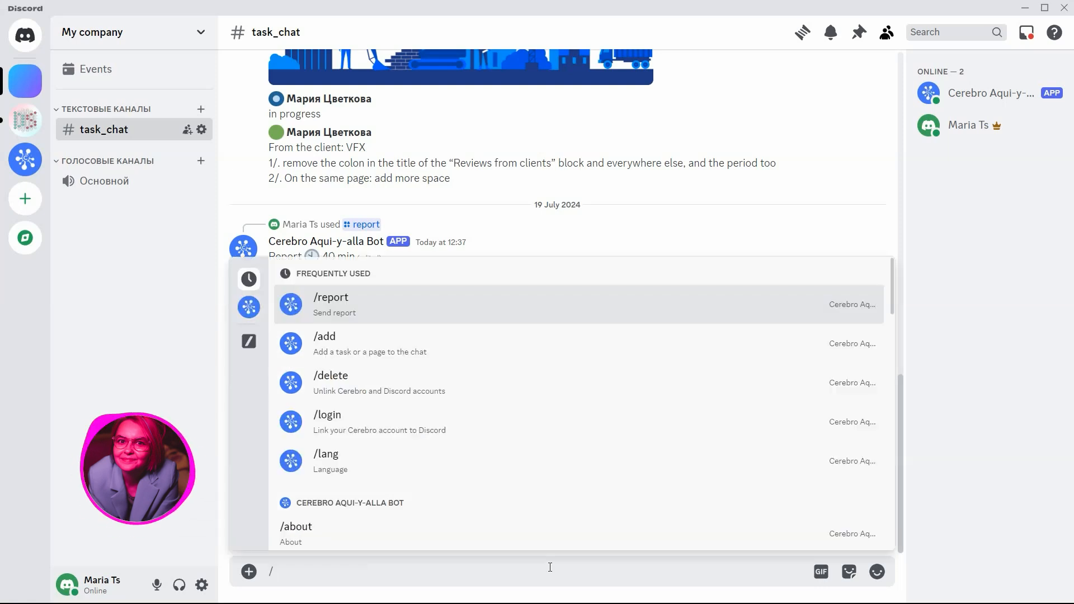
{"action": "left_click", "coordinate": [249, 314]}
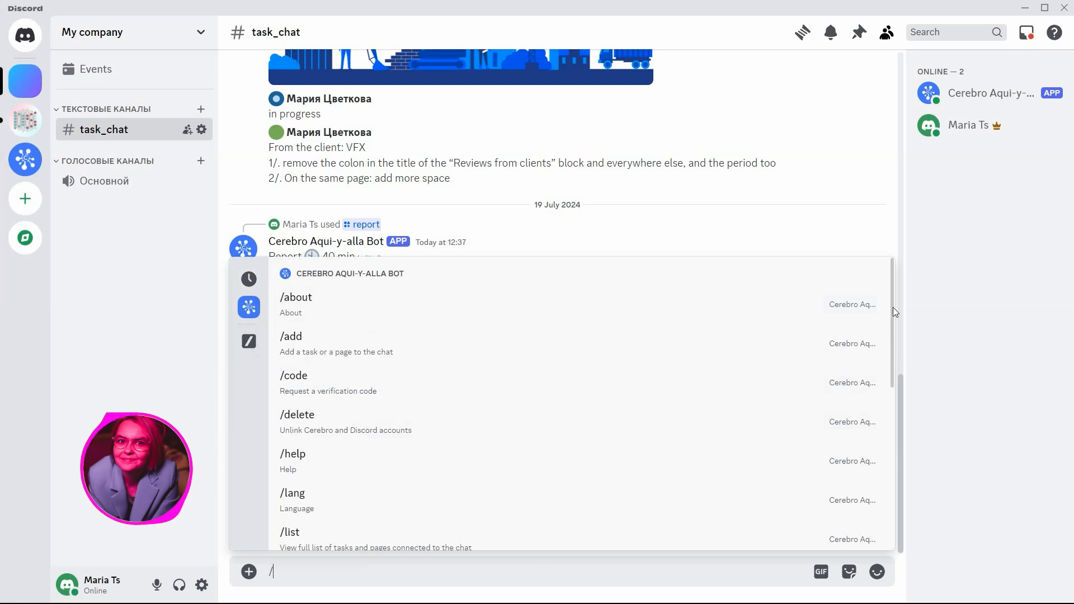
{"action": "left_click_drag", "start_coordinate": [893, 307], "coordinate": [898, 472]}
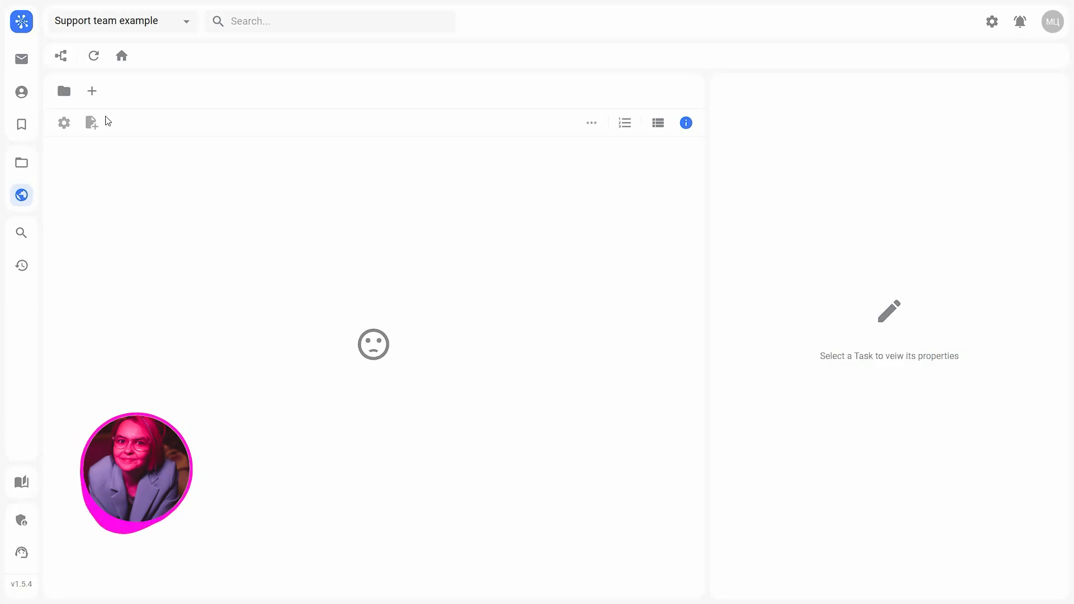
{"action": "left_click", "coordinate": [90, 92]}
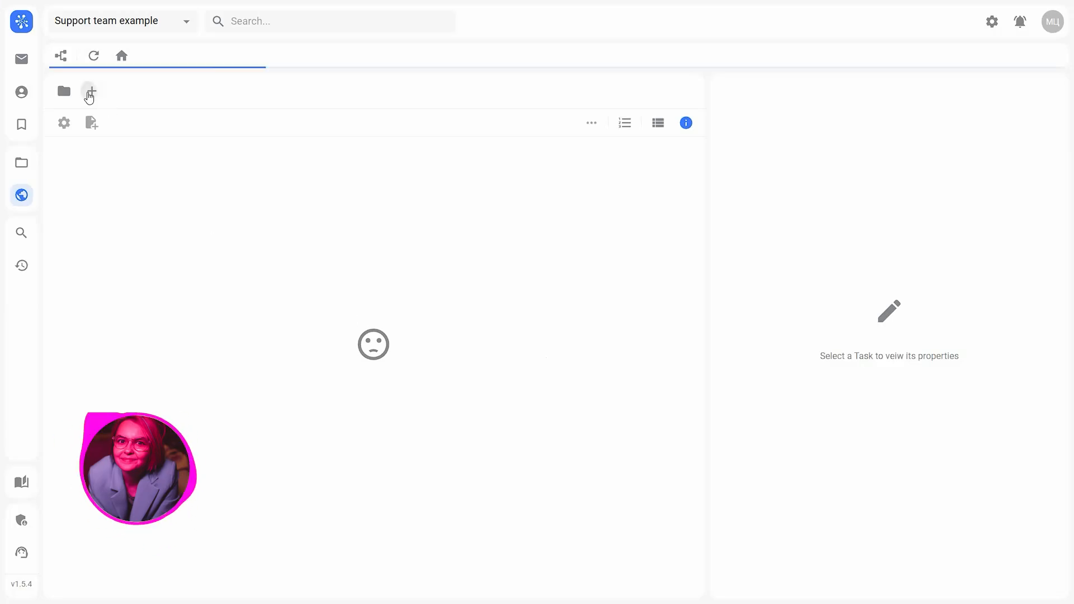
Add General > Projects and By tasks > Task status as selection criteria for the page
{"action": "left_click", "coordinate": [70, 132]}
{"action": "left_click", "coordinate": [124, 195]}
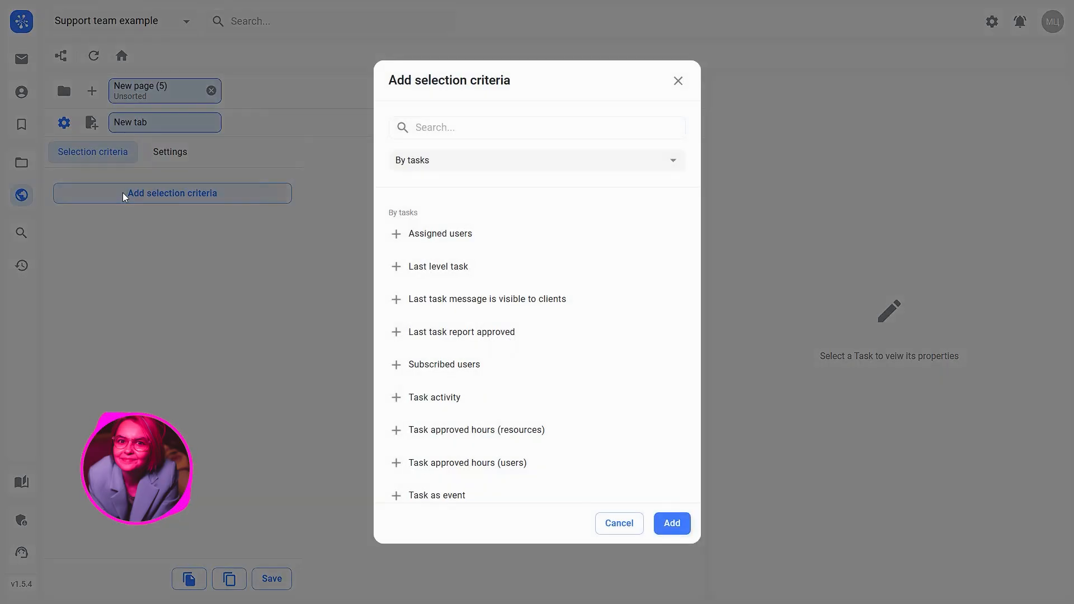
{"action": "left_click", "coordinate": [444, 165]}
{"action": "left_click", "coordinate": [433, 208]}
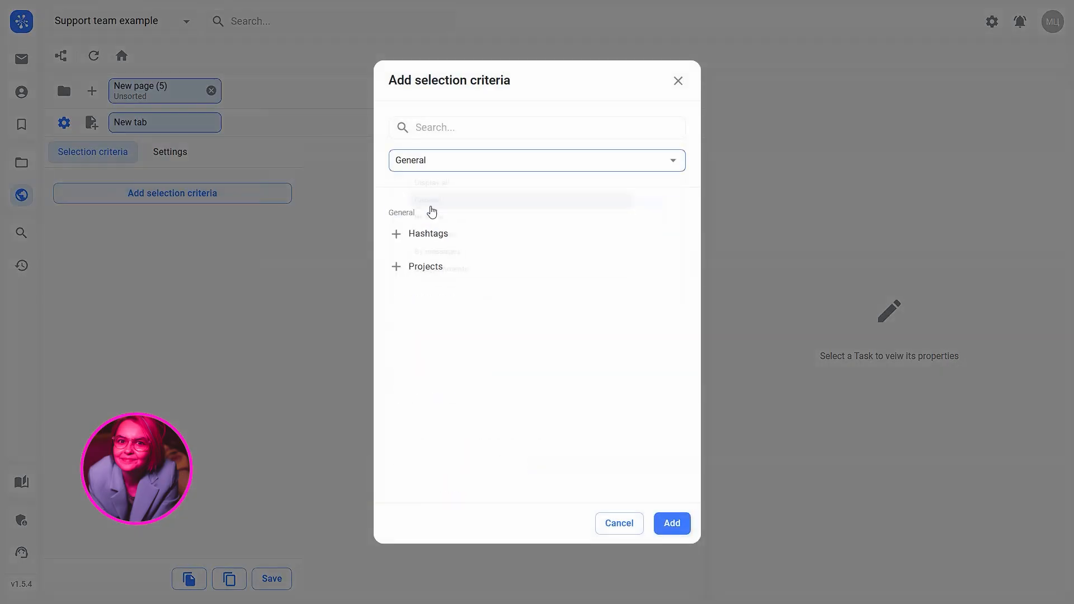
{"action": "left_click", "coordinate": [443, 267]}
{"action": "left_click", "coordinate": [432, 163]}
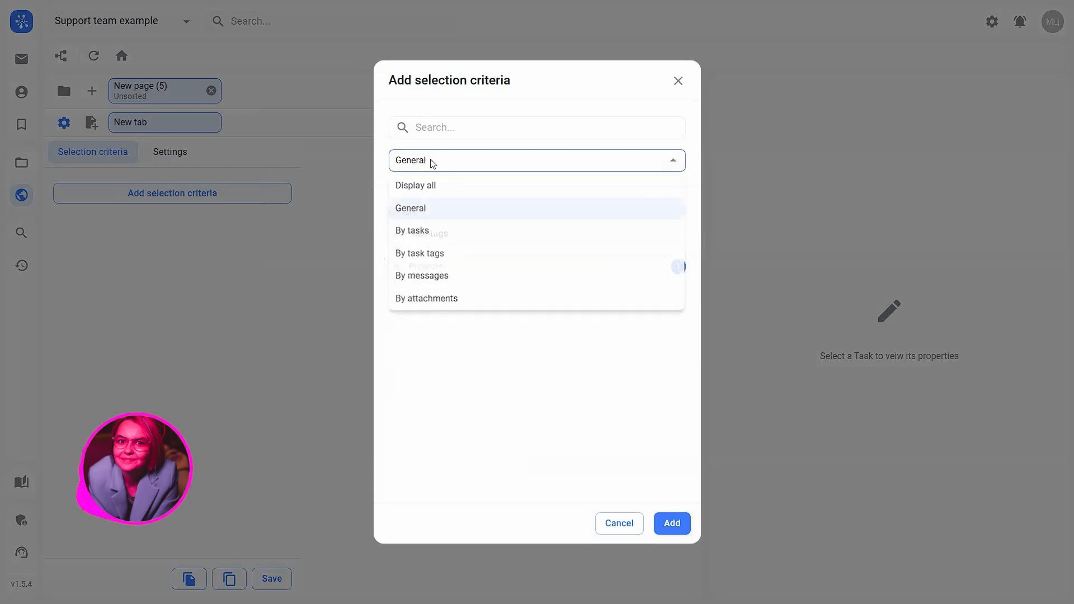
{"action": "left_click", "coordinate": [439, 233]}
{"action": "left_click_drag", "start_coordinate": [692, 236], "coordinate": [707, 489]}
{"action": "left_click", "coordinate": [454, 350]}
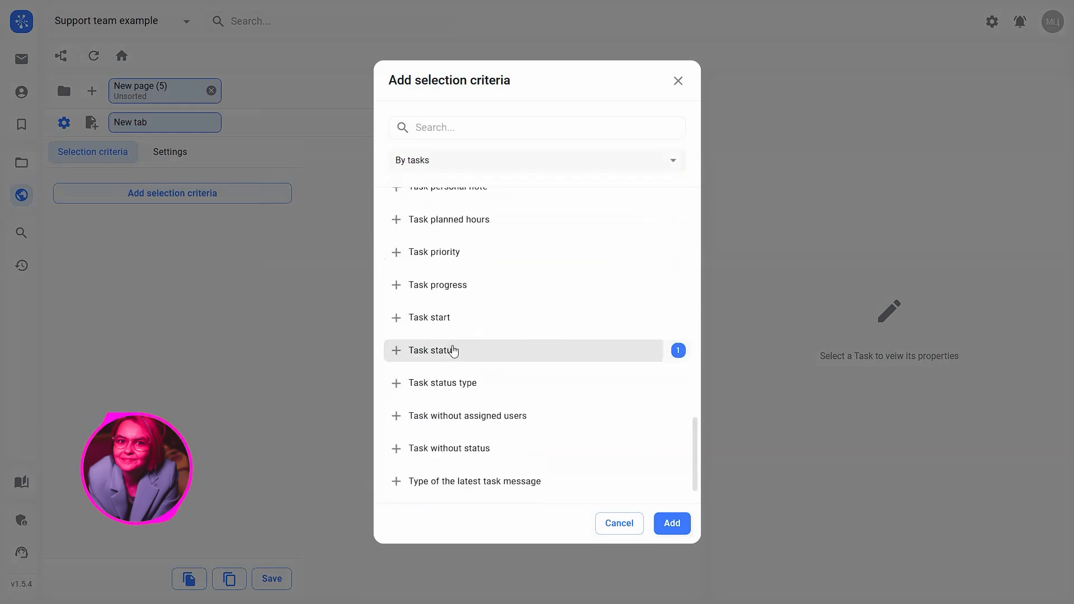
{"action": "left_click", "coordinate": [674, 522]}
Filter the page to the Animation project and tasks with status 'could be better'
{"action": "left_click", "coordinate": [79, 227]}
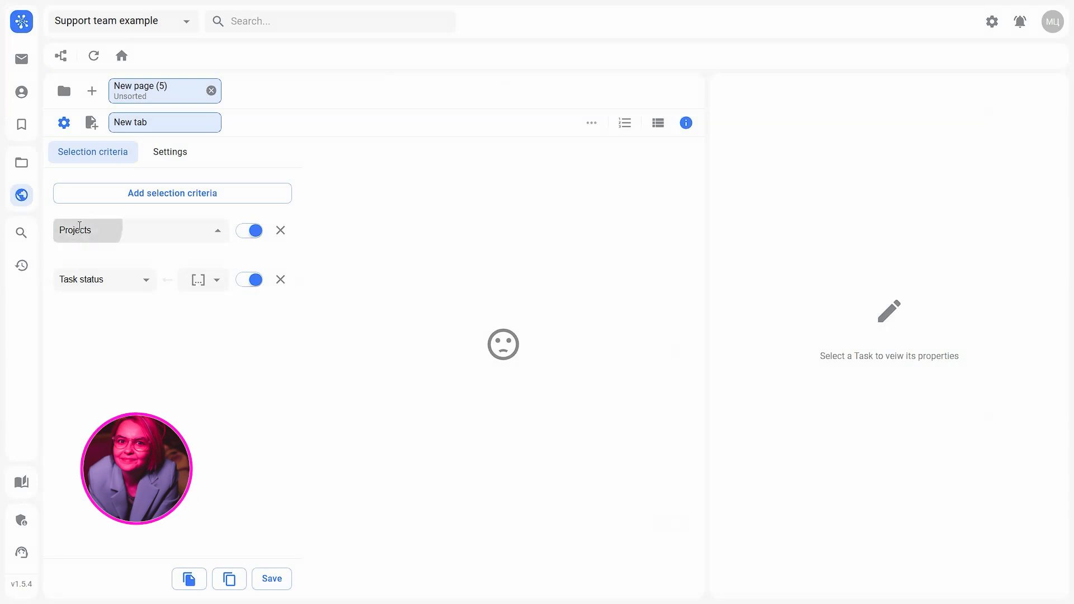
{"action": "left_click", "coordinate": [205, 269]}
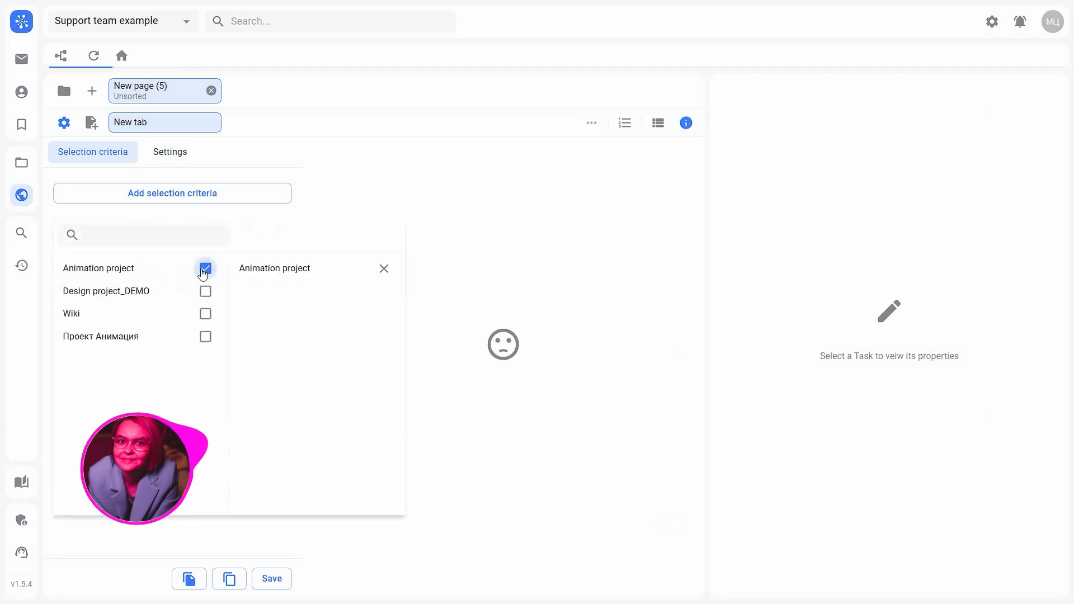
{"action": "left_click", "coordinate": [338, 216]}
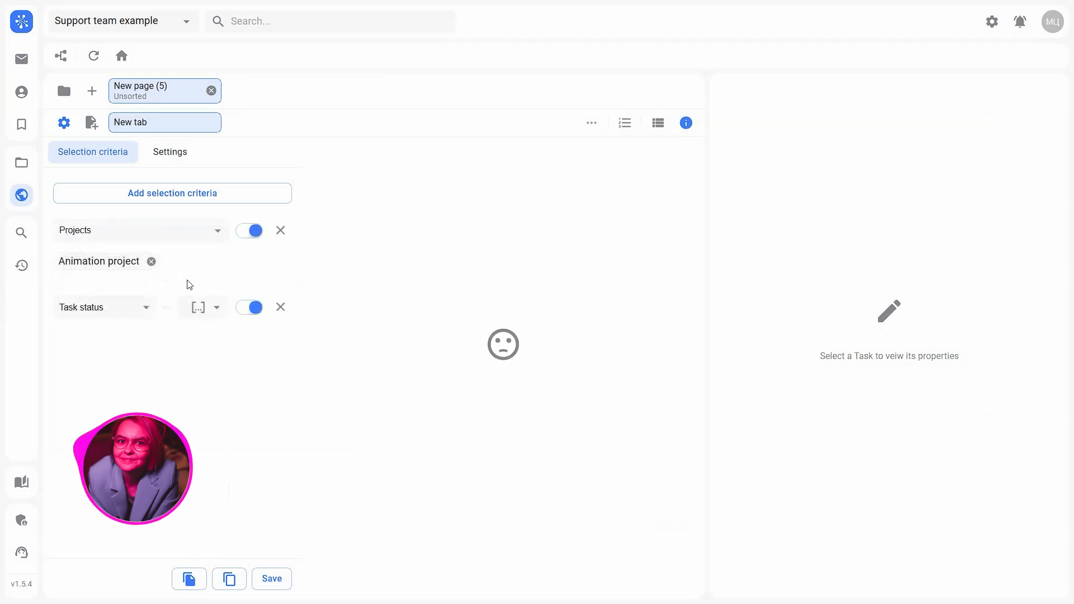
{"action": "left_click", "coordinate": [119, 316]}
{"action": "scroll", "coordinate": [108, 475], "scroll_direction": "down", "scroll_amount": 3}
{"action": "left_click", "coordinate": [205, 462]}
{"action": "left_click", "coordinate": [447, 485]}
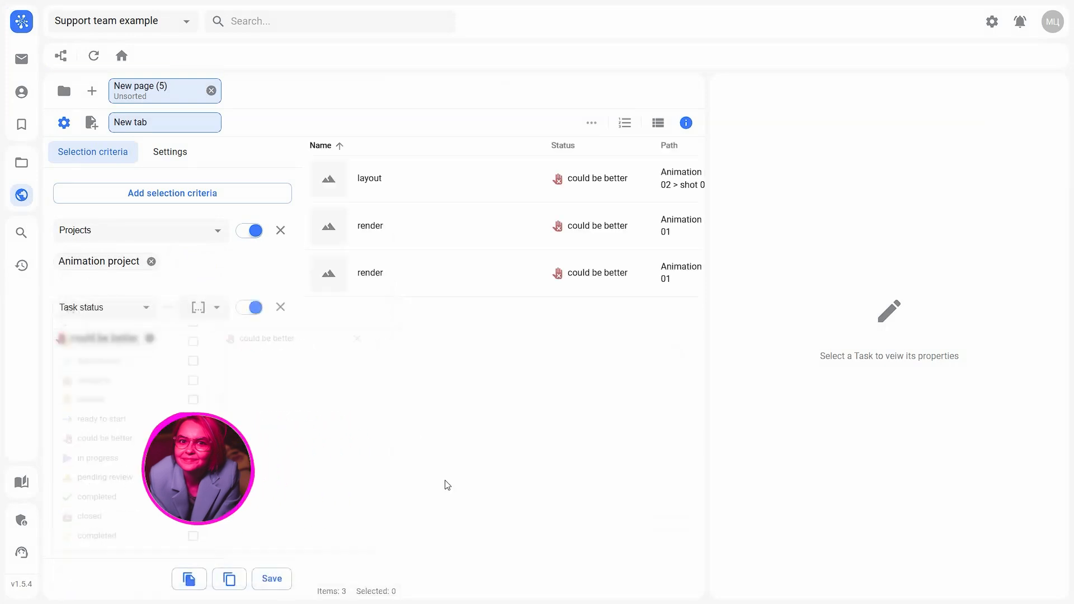
Save New page (5) into a new folder Chat_example under Support team example
{"action": "left_click", "coordinate": [270, 585]}
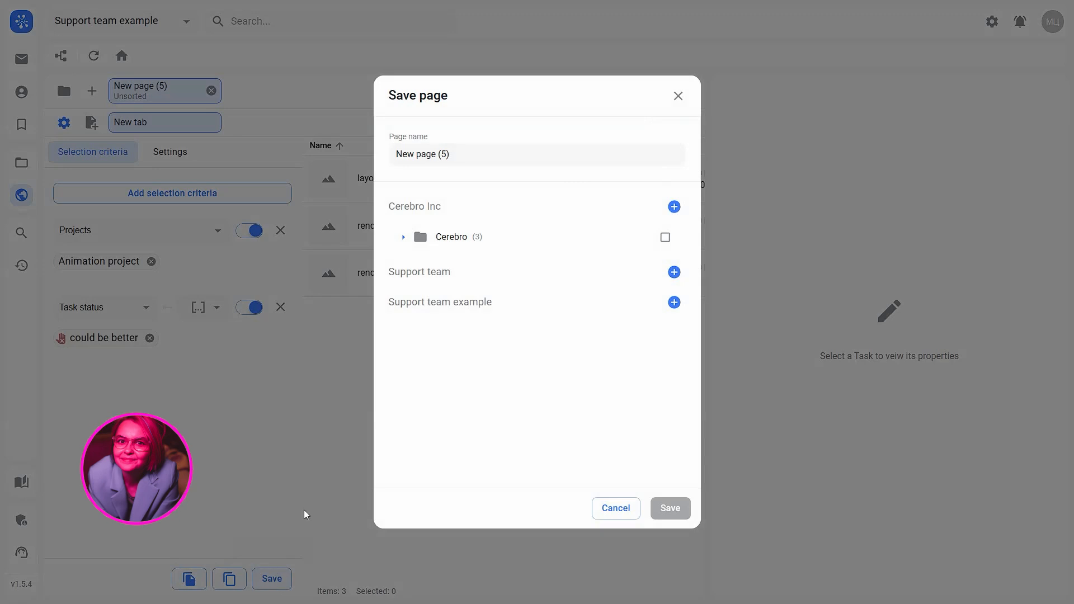
{"action": "left_click", "coordinate": [674, 303]}
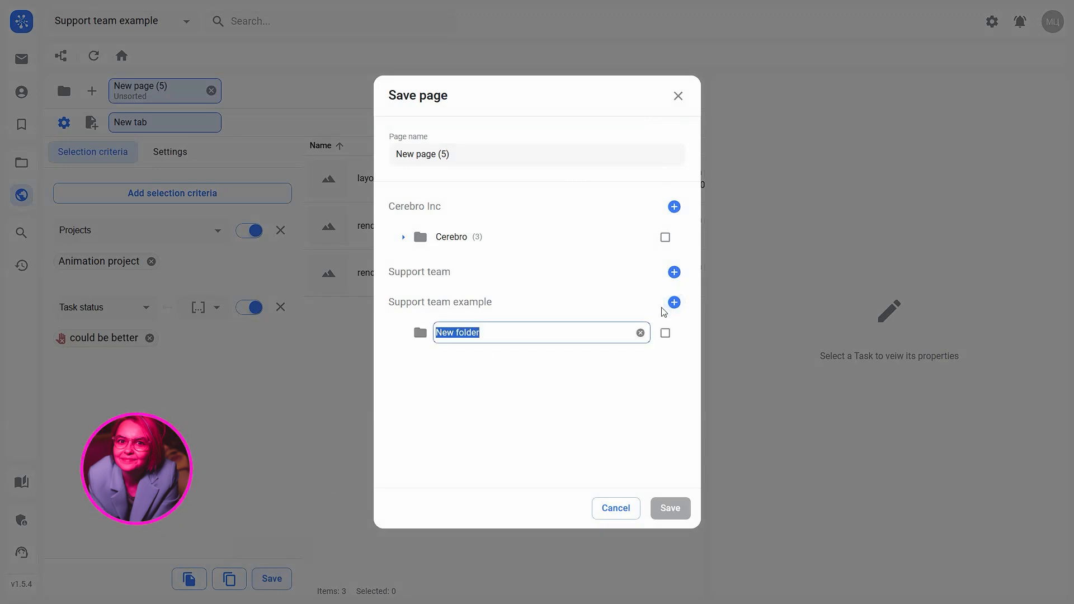
{"action": "type", "text": "Chat_example"}
{"action": "left_click", "coordinate": [665, 333]}
{"action": "left_click", "coordinate": [669, 507]}
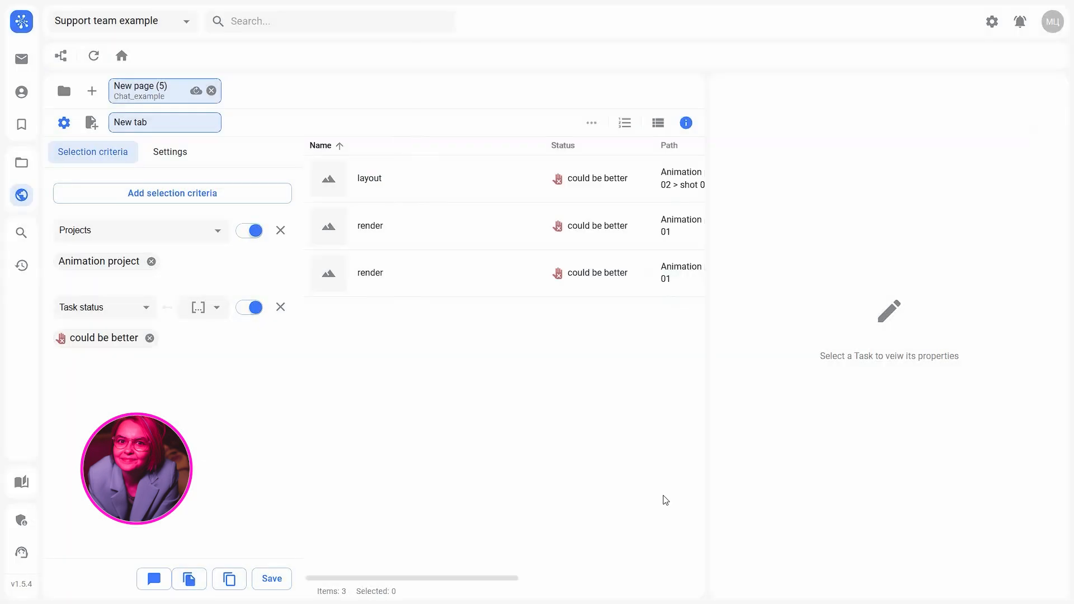
Copy the page's link from the Discord option under External chats
{"action": "left_click", "coordinate": [154, 582]}
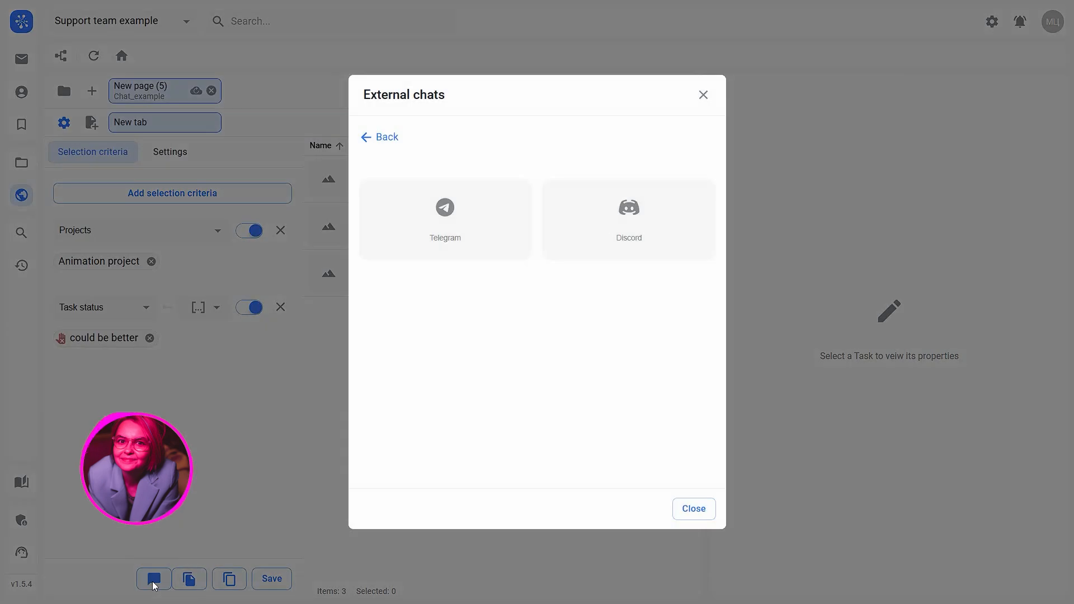
{"action": "left_click", "coordinate": [630, 218]}
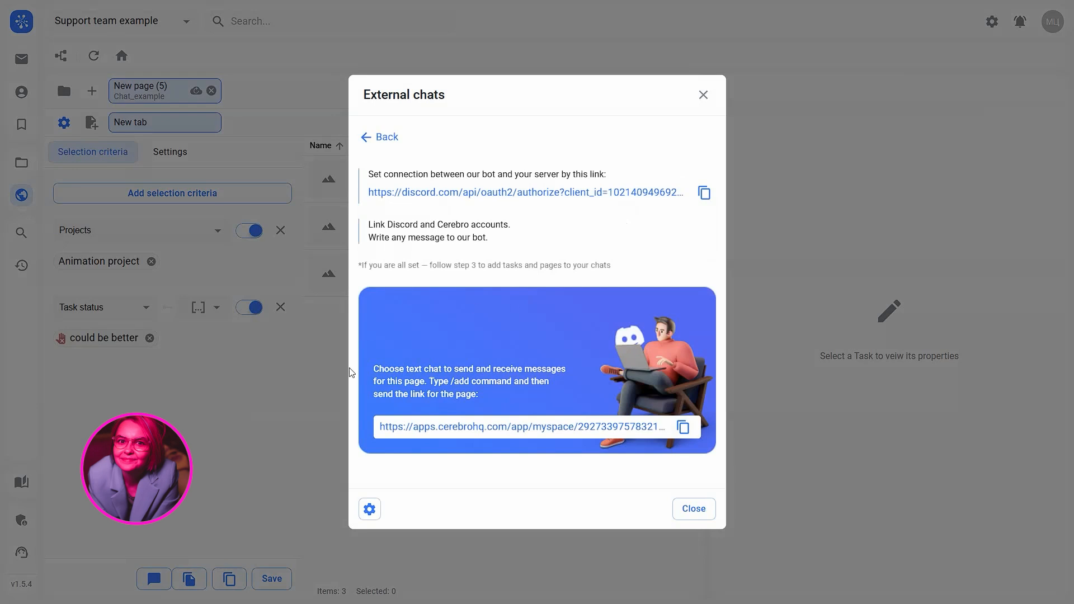
{"action": "left_click", "coordinate": [684, 428]}
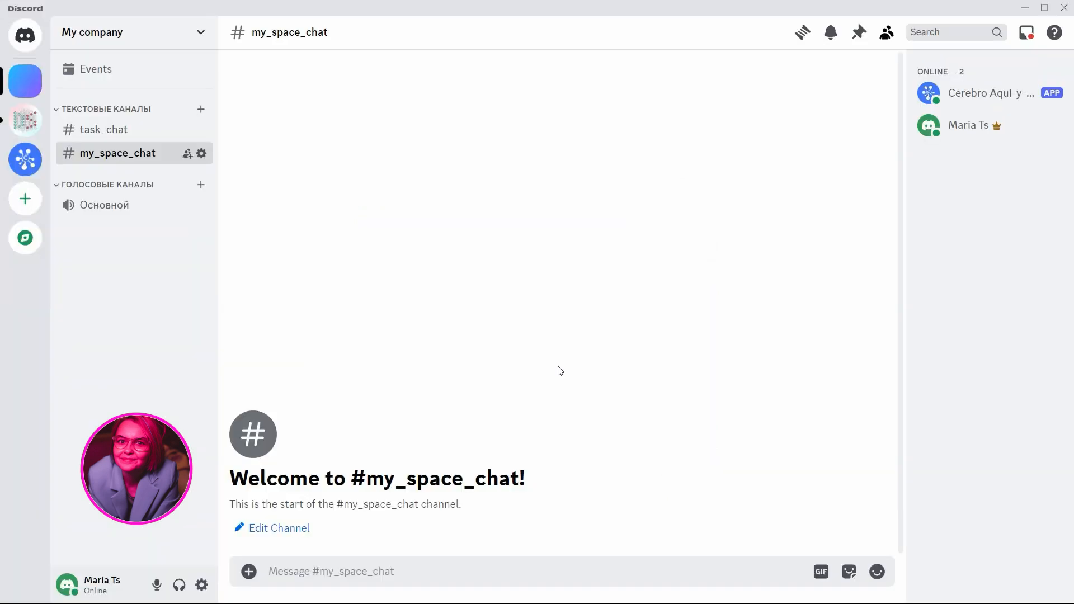
Send /add with the pasted Cerebro page link in my_space_chat
{"action": "left_click", "coordinate": [485, 569]}
{"action": "type", "text": "/"}
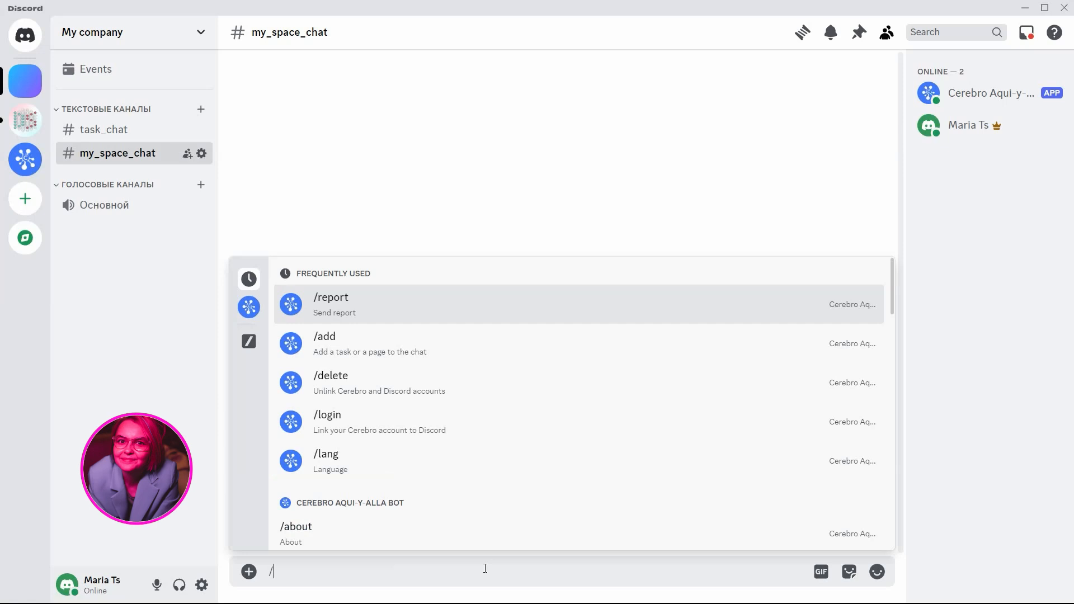
{"action": "key", "text": "Down"}
{"action": "key", "text": "Return"}
{"action": "key", "text": "ctrl+v"}
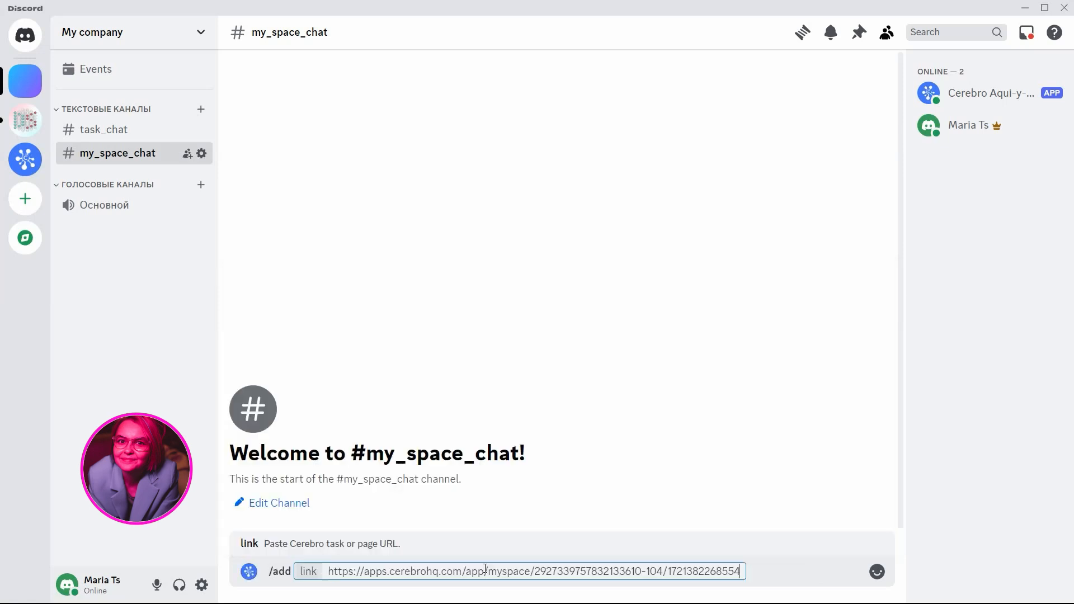
{"action": "key", "text": "Return"}
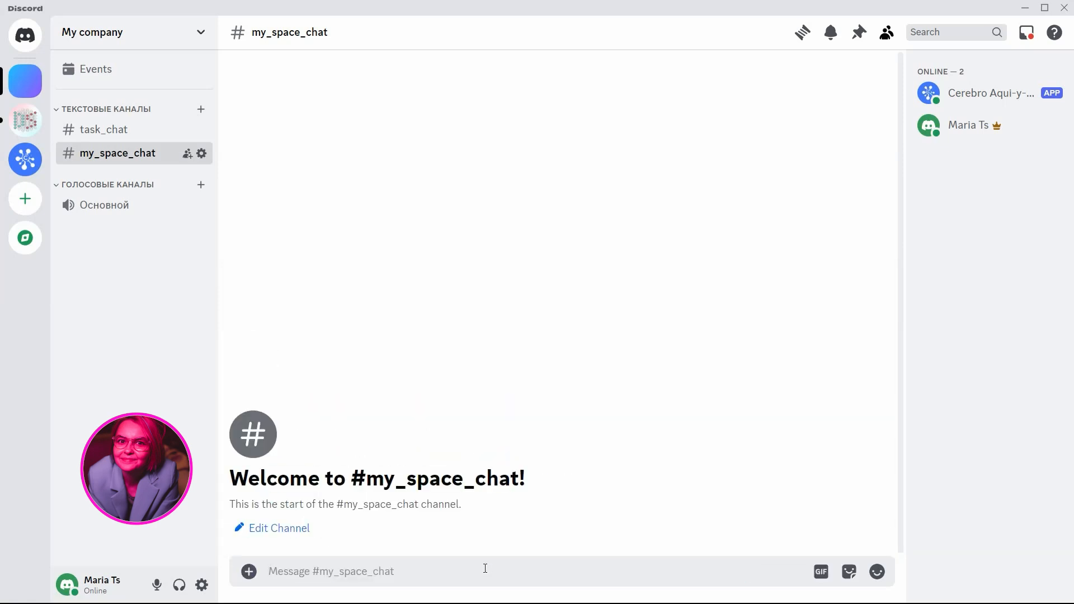